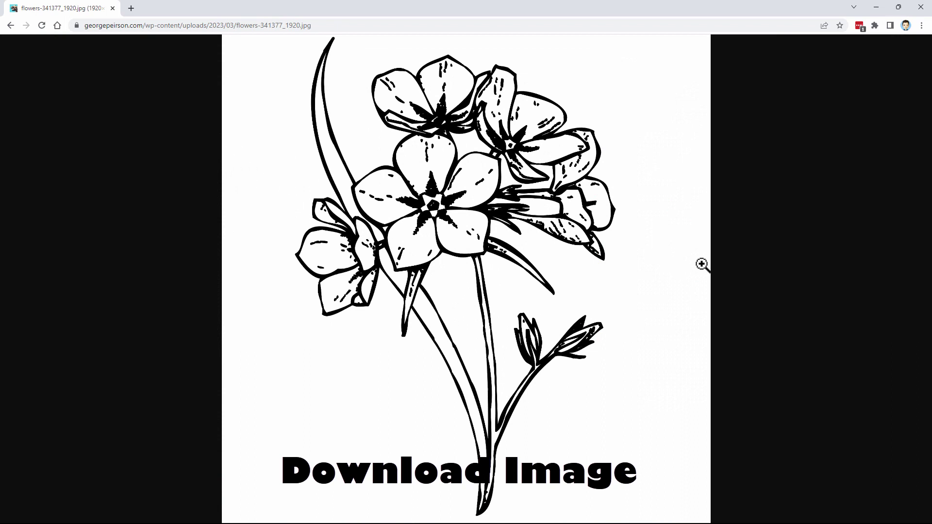
Save the flower image as flowers-341377_1920 (1).jpg in the Projects folder on drive C and close the browser
left_click(355, 25)
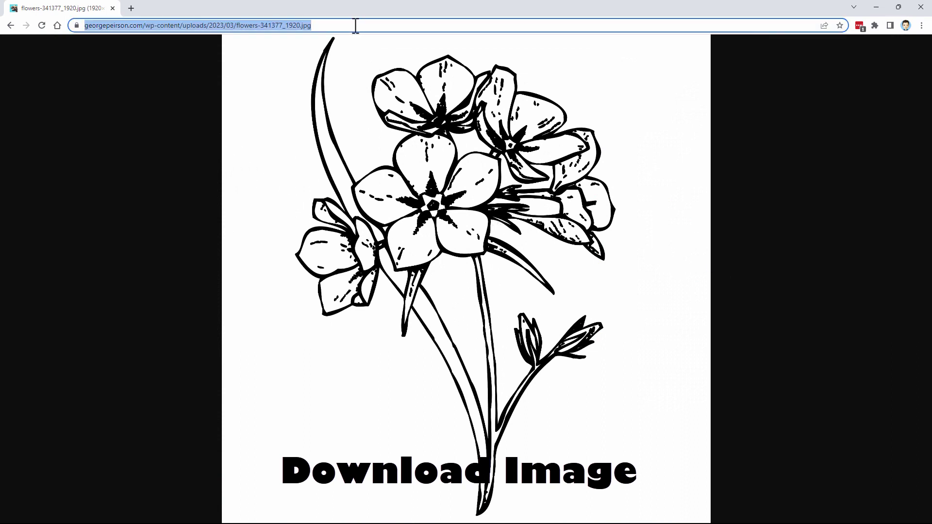
right_click(452, 184)
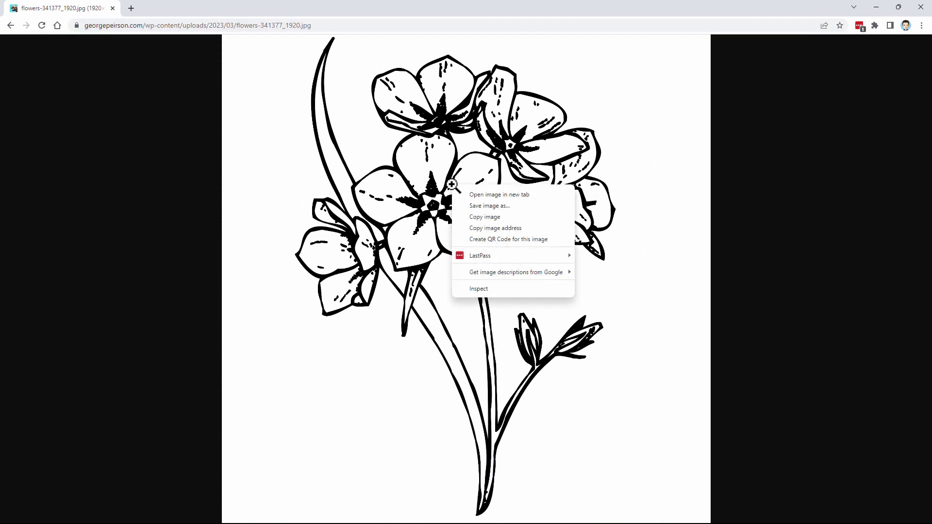
left_click(490, 206)
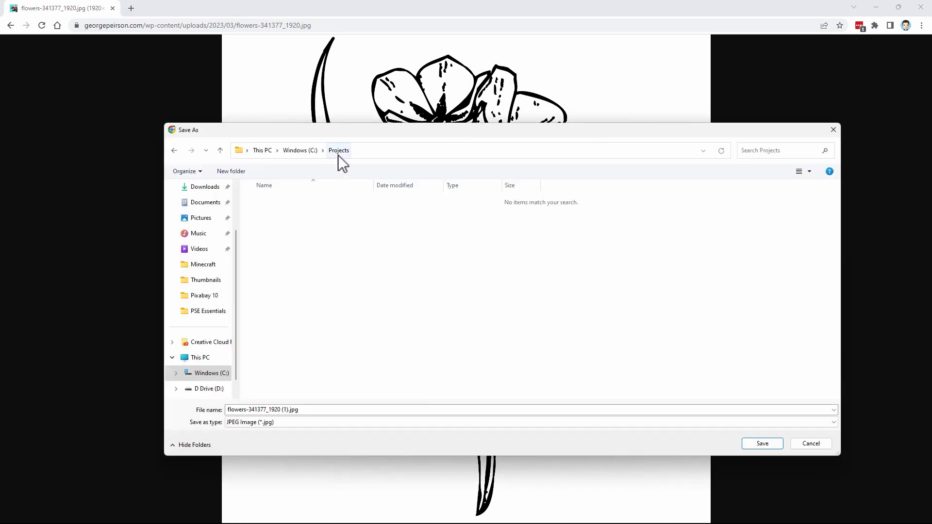
left_click(762, 444)
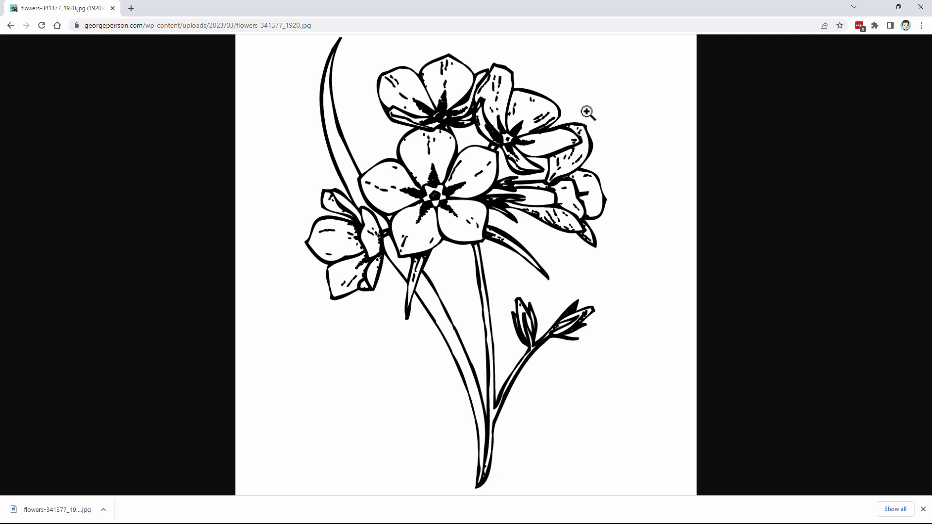
left_click(922, 8)
Open flowers-341377_1920 (1).jpg from the Projects folder in Photoshop Elements and dock its floating window as a tab
left_click(30, 9)
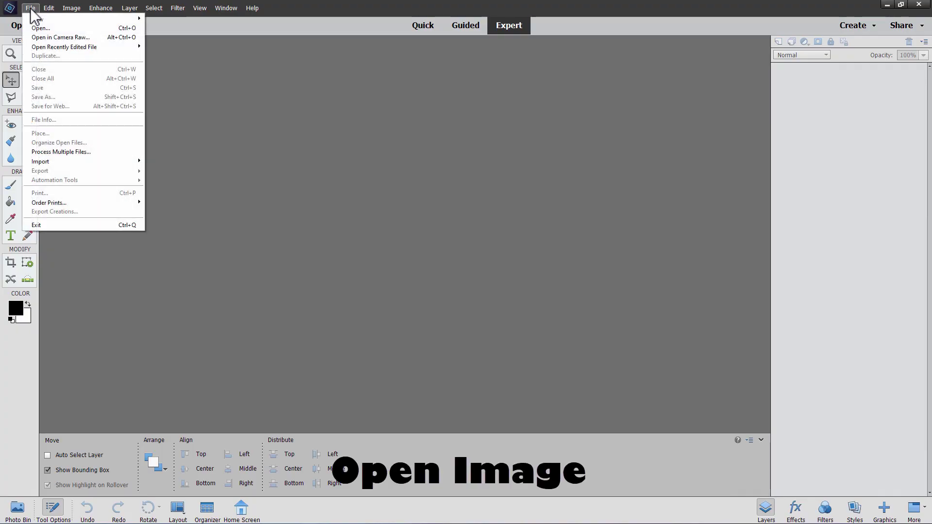
left_click(42, 29)
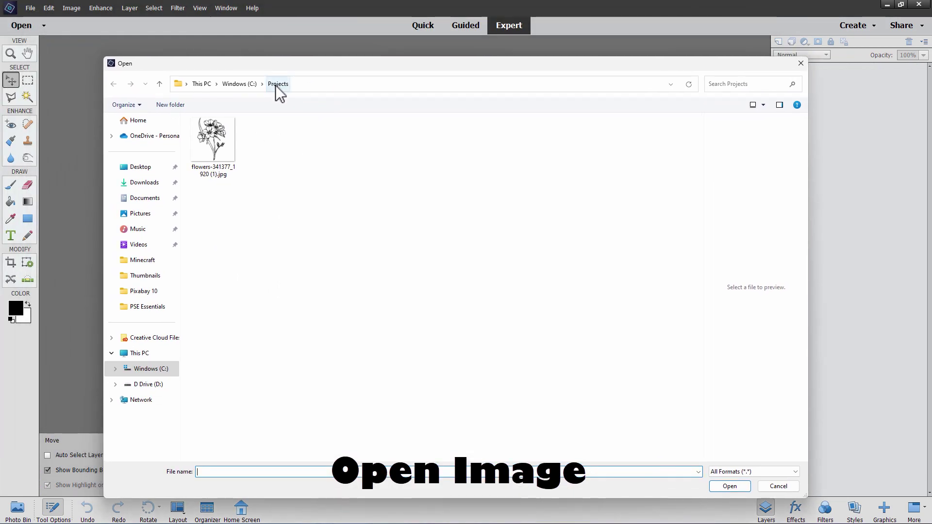
left_click(212, 155)
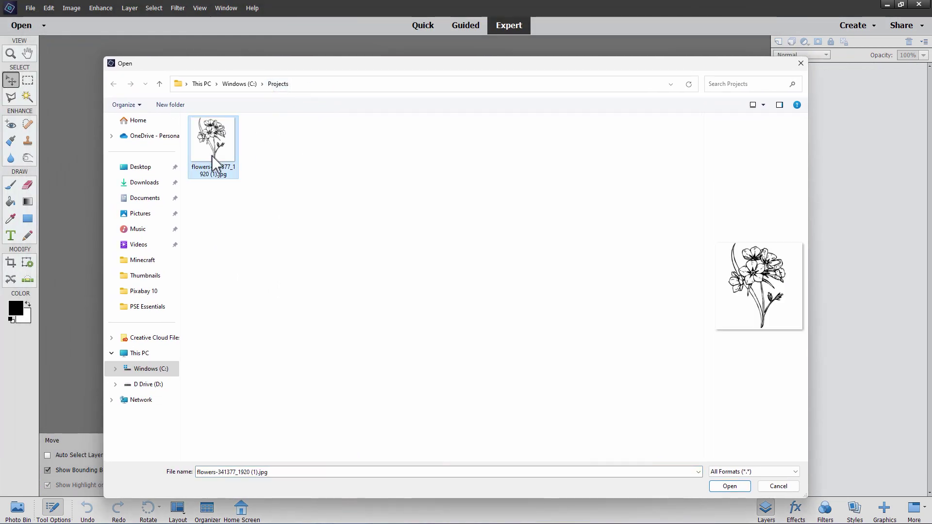
key("Return")
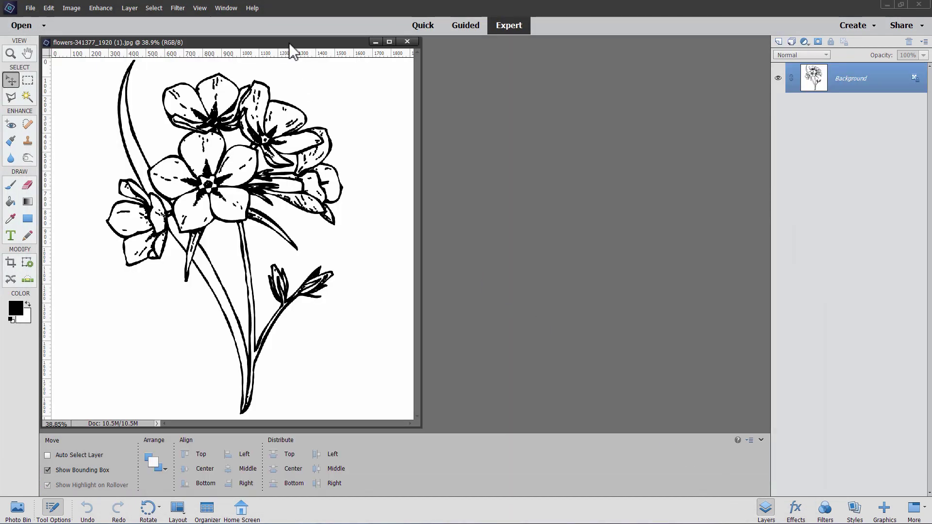
left_click_drag(290, 43, 359, 37)
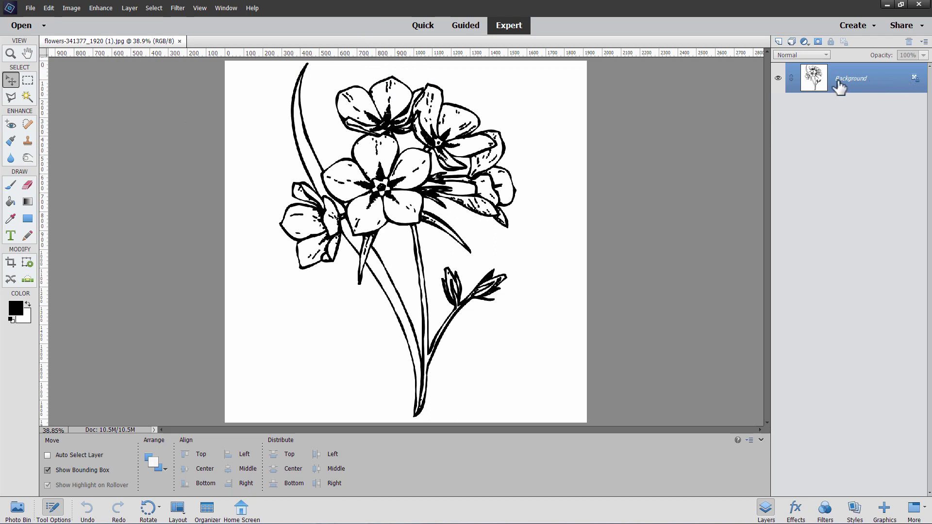
Duplicate the Background layer and hide the original Background
right_click(871, 93)
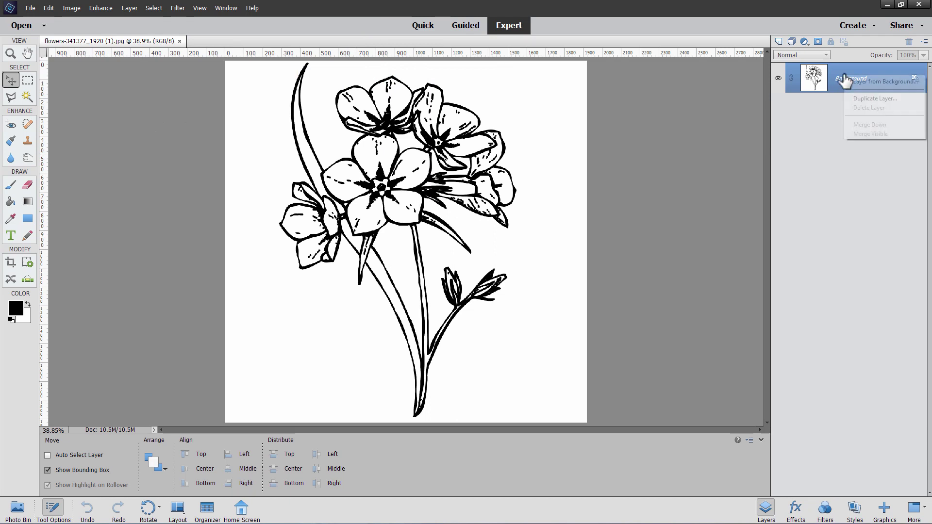
key("Escape")
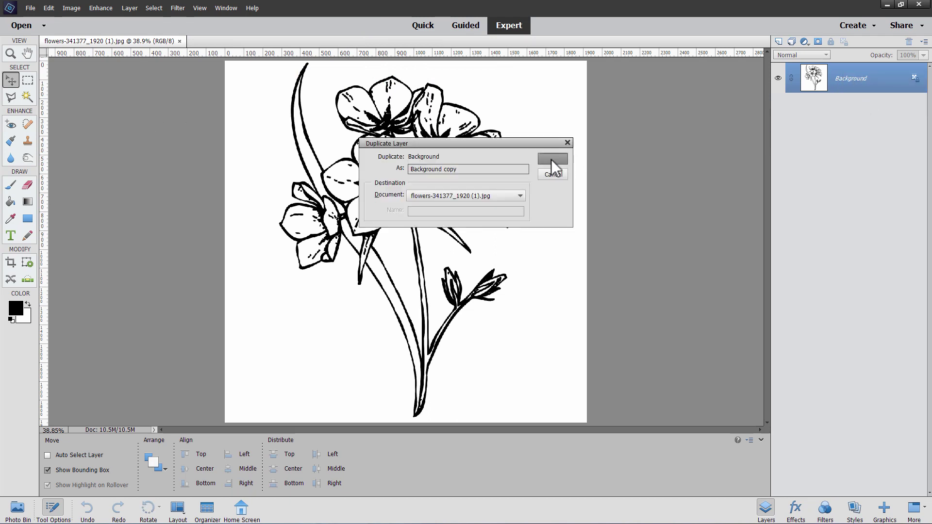
left_click(550, 160)
left_click(778, 108)
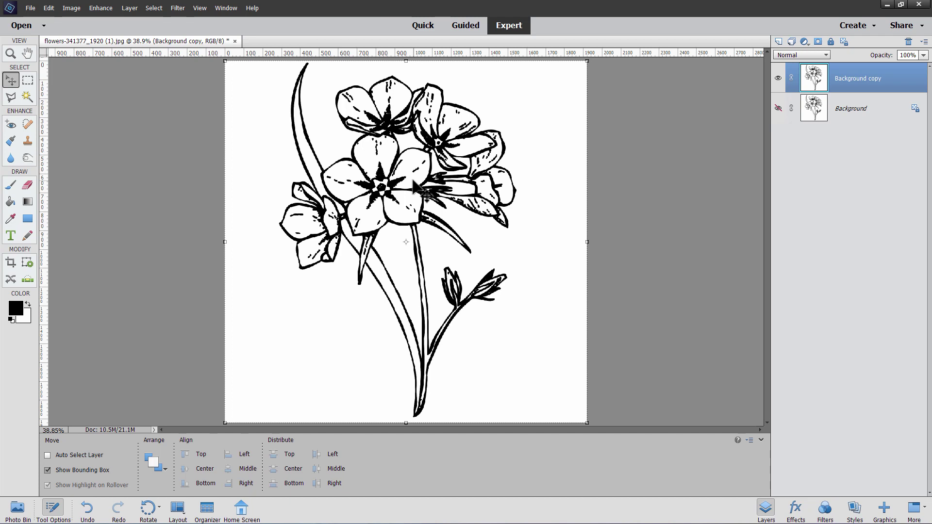
Examine the edge pixels of the black petal outlines at 1200% magnification, and return to the full image view
left_click(10, 53)
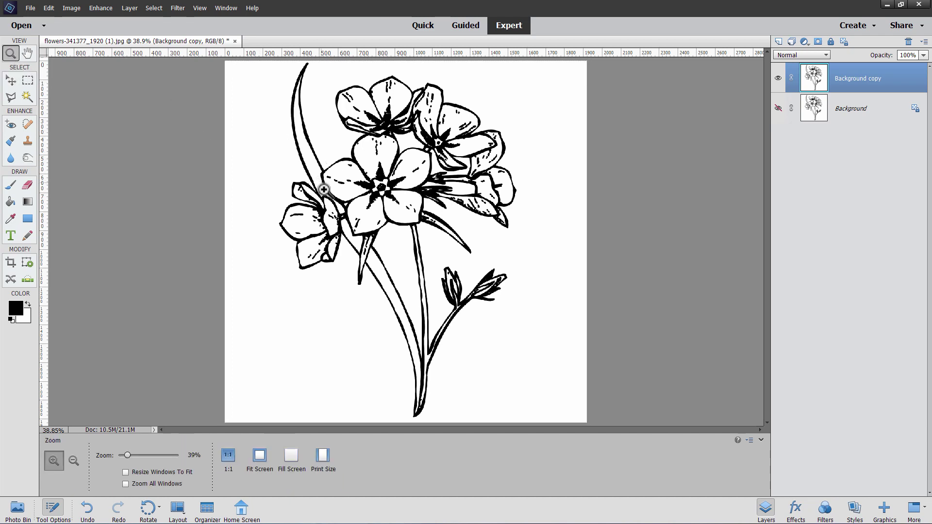
left_click_drag(324, 189, 337, 197)
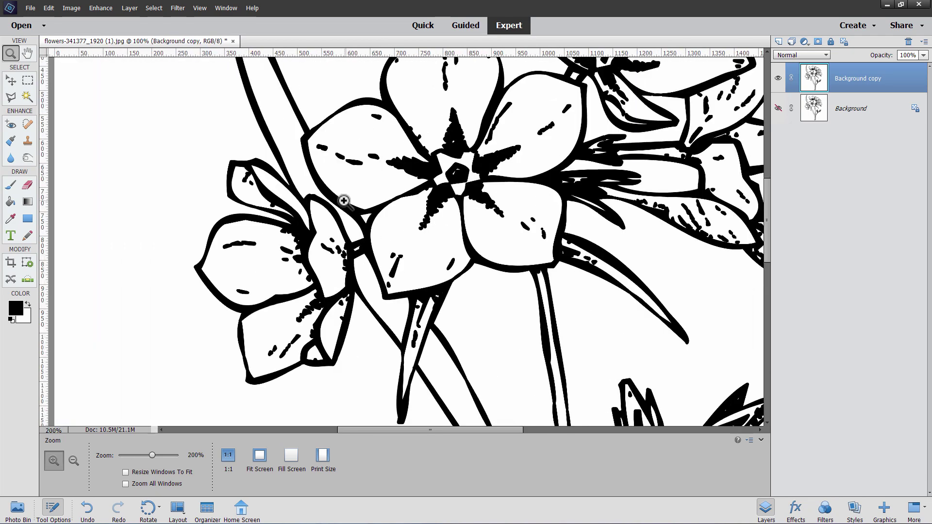
left_click(343, 201)
left_click(345, 200)
left_click(341, 200)
left_click(340, 200)
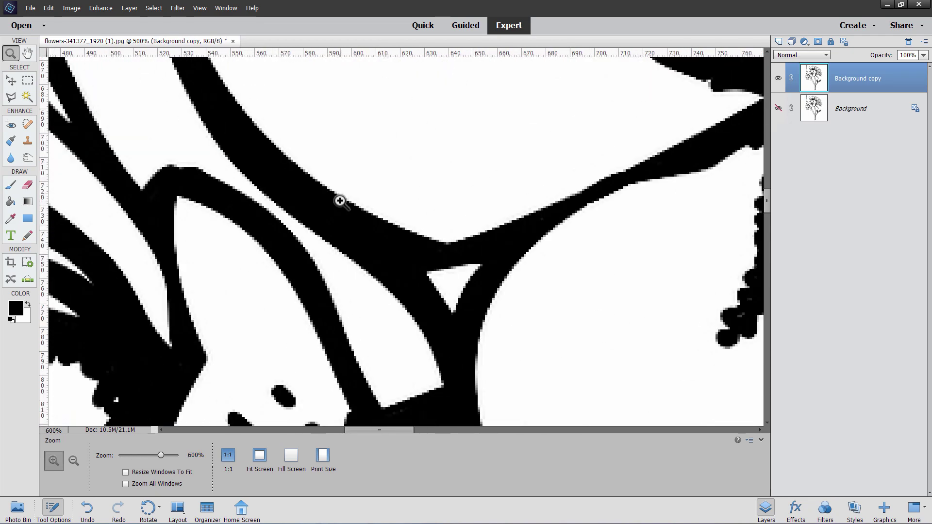
left_click(340, 201)
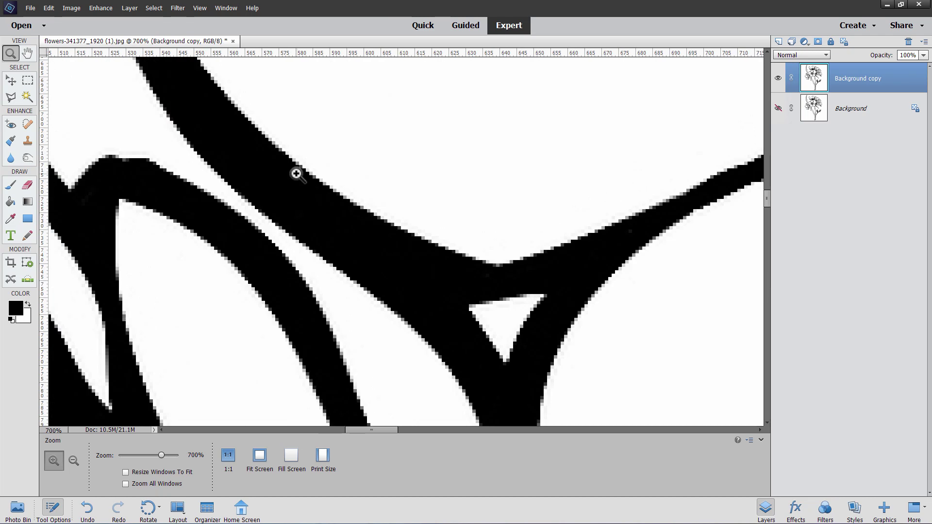
left_click(296, 173)
left_click(296, 174)
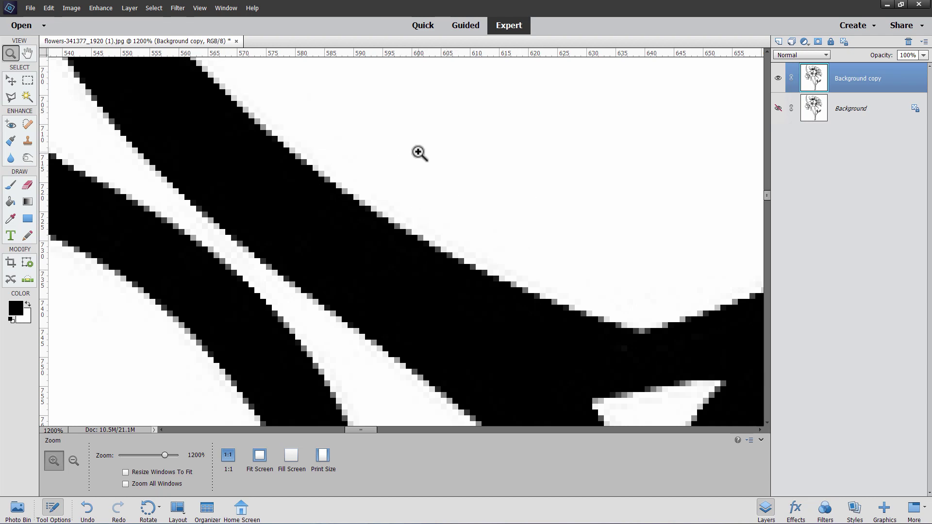
key("ctrl+0")
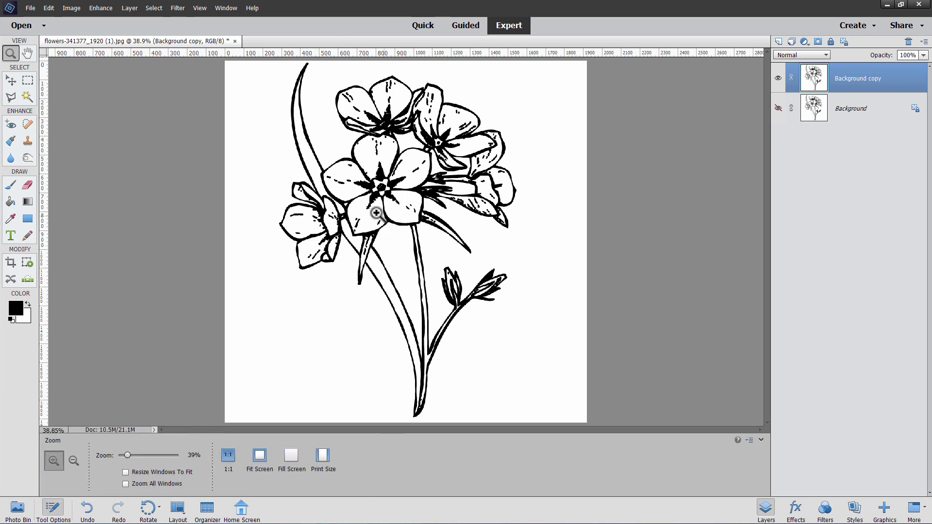
Select the black line art with the non-contiguous Magic Wand at tolerance 7 and turn the selection into a layer mask
left_click(28, 97)
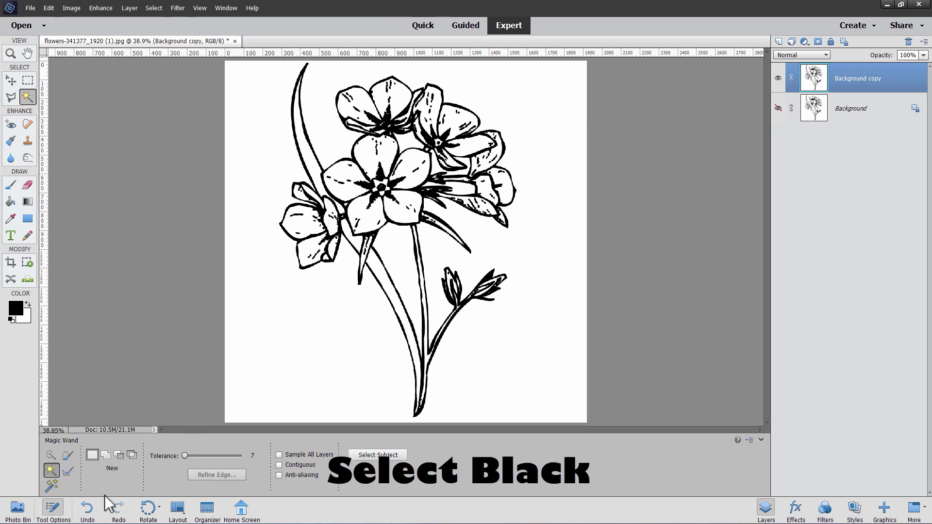
left_click(252, 456)
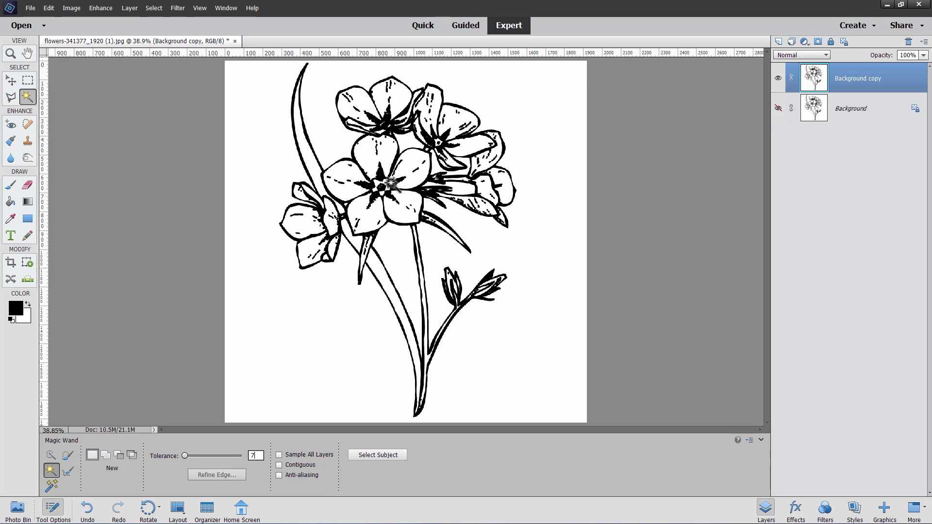
left_click(393, 185)
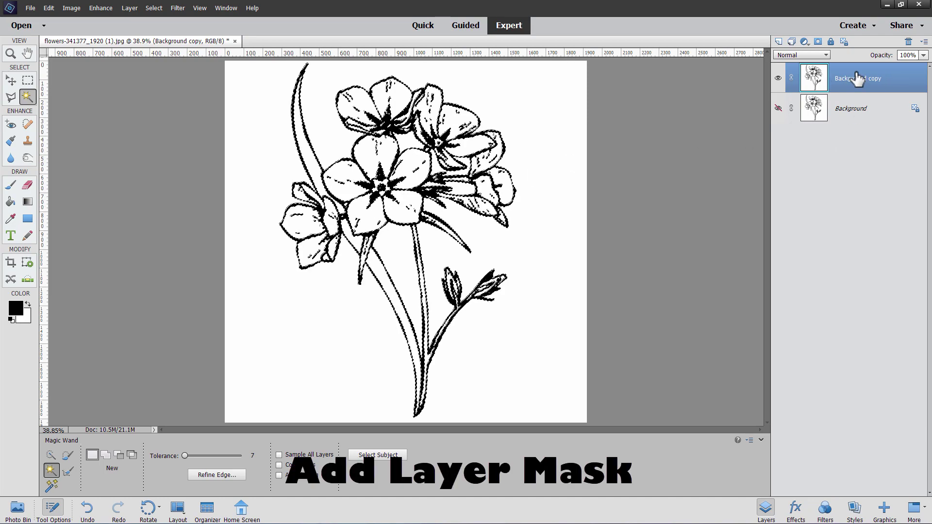
left_click(818, 43)
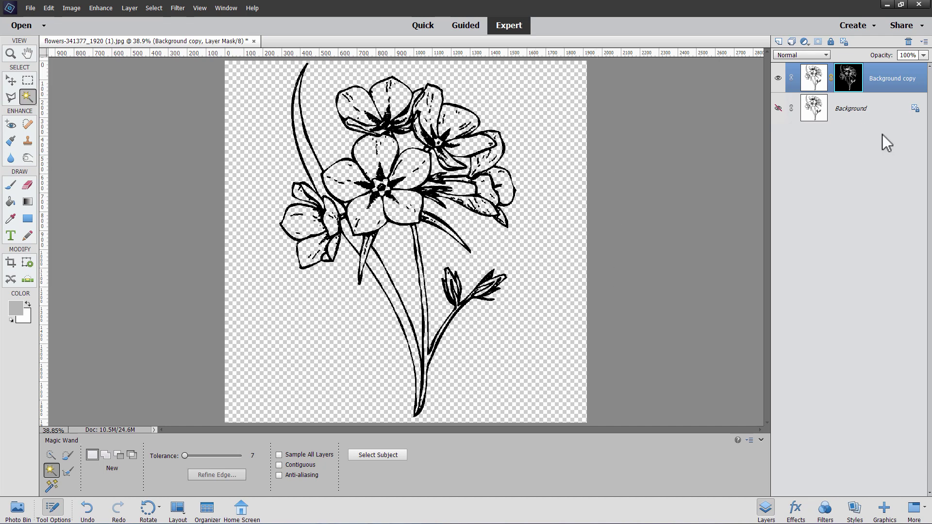
Add a new layer directly above Background and fill it with black to check the line art's edges
left_click(869, 112)
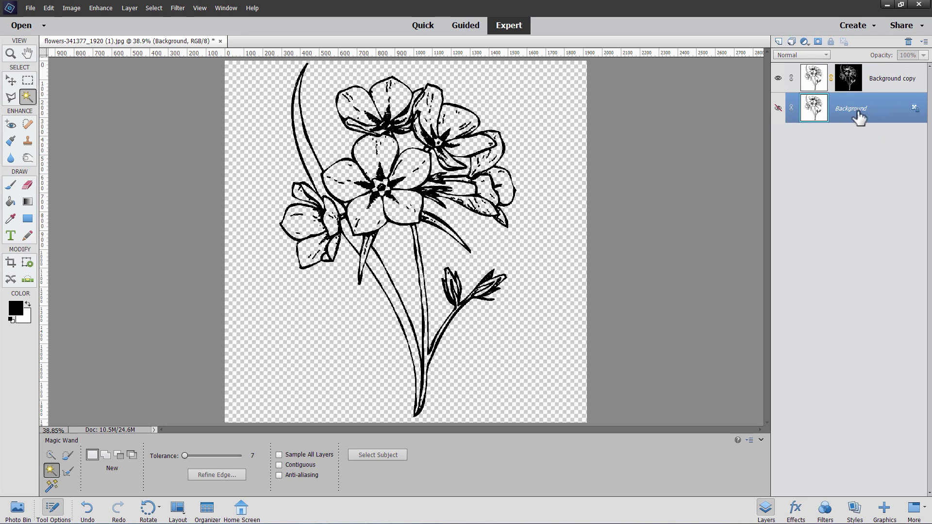
key("k")
left_click(778, 41)
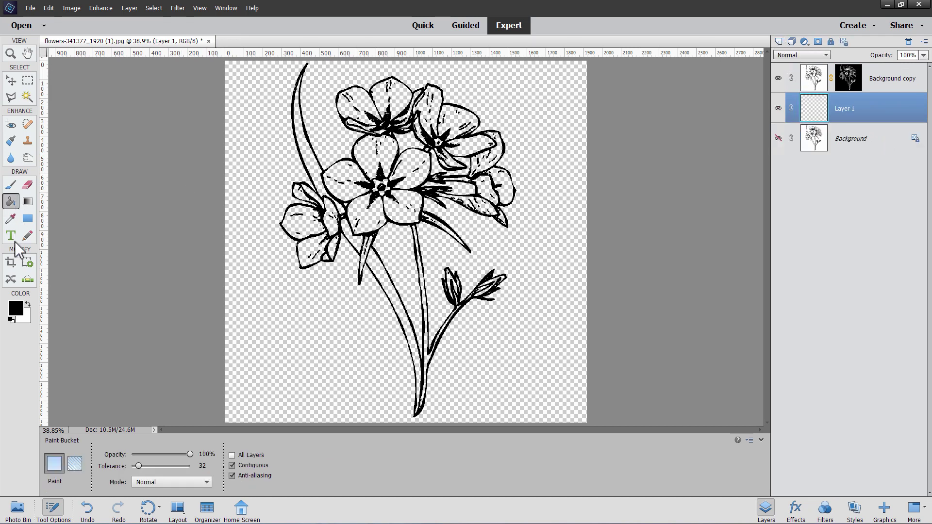
left_click(279, 350)
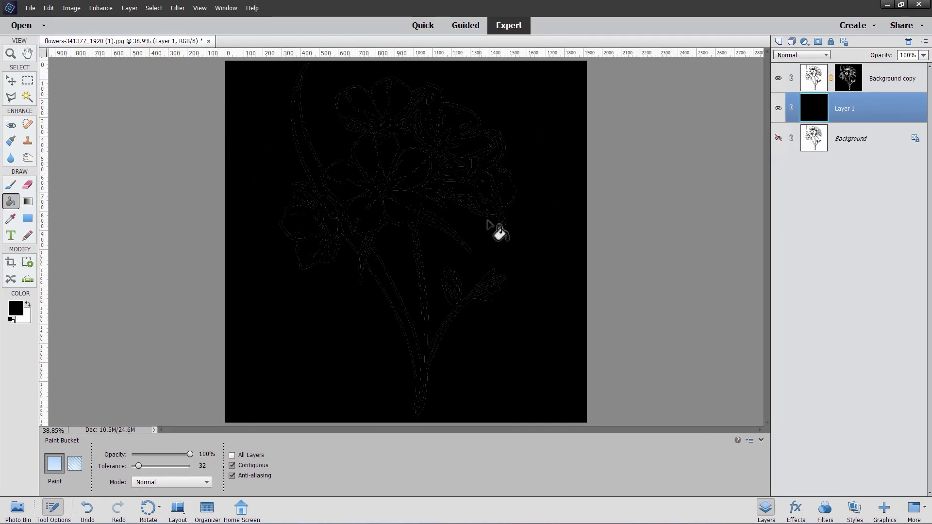
Delete the black-filled layer between the line art and the Background
key("v")
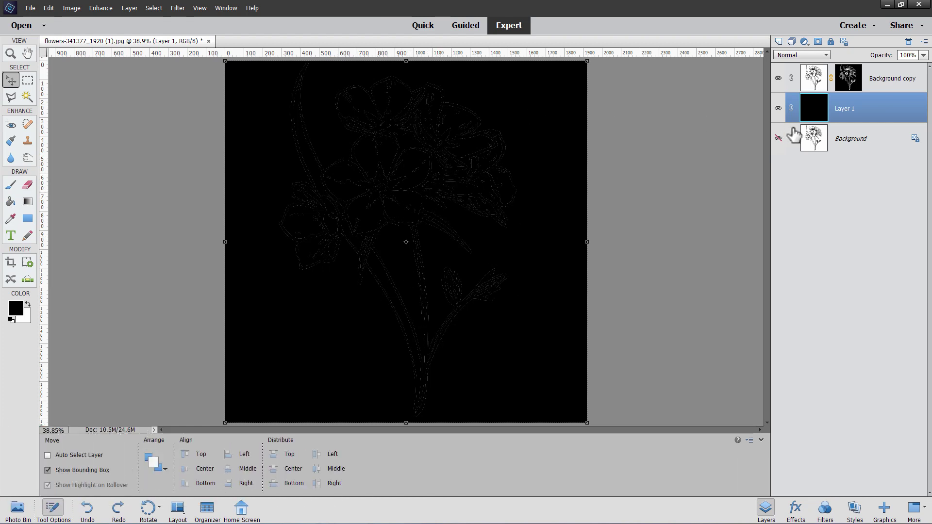
left_click(909, 42)
left_click(427, 191)
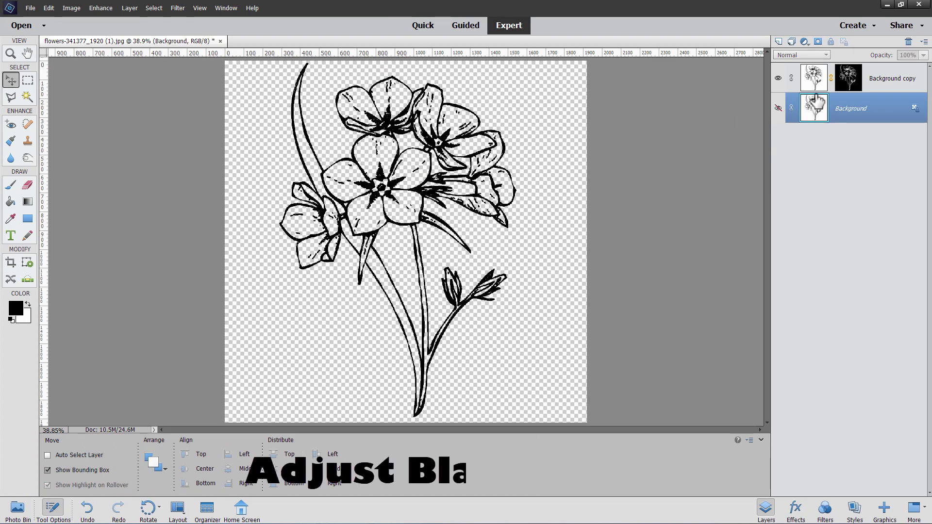
Darken the Background copy layer's image with Levels, raising the input black level to 253
left_click(820, 80)
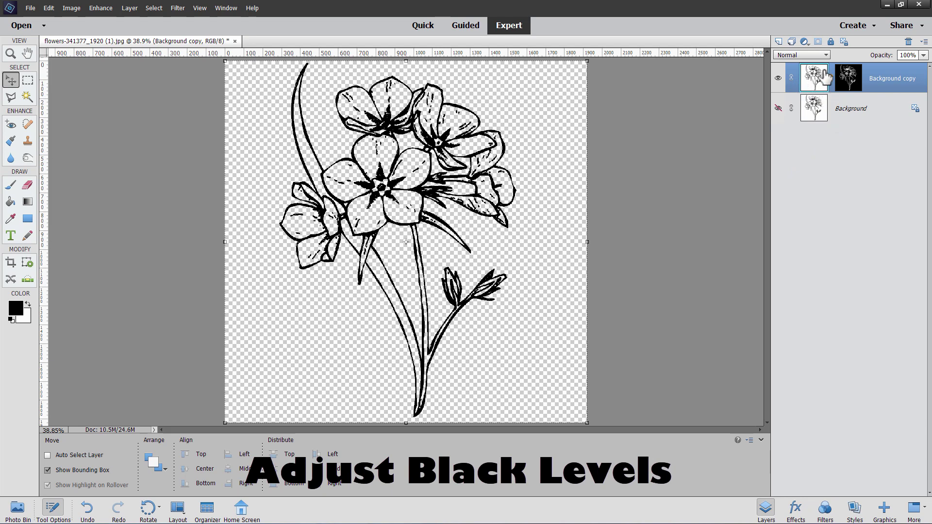
left_click(102, 9)
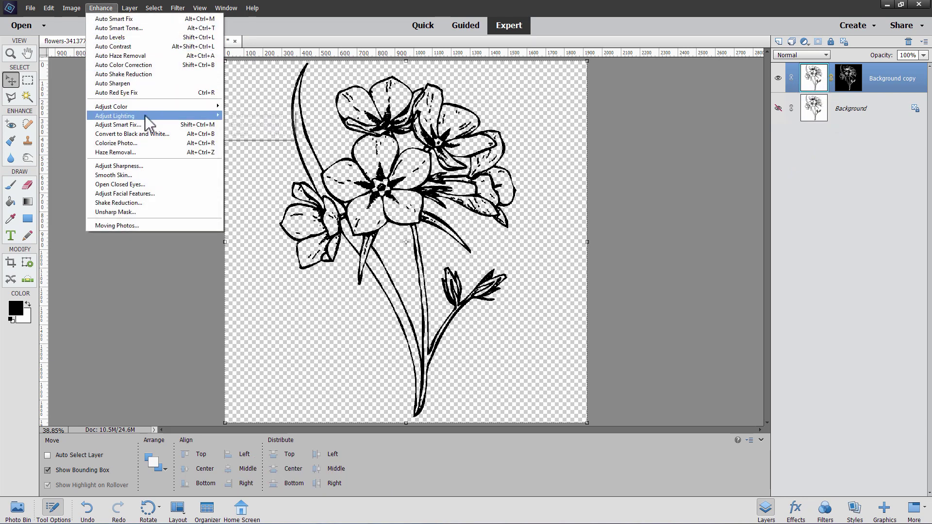
mouse_move(147, 116)
left_click(242, 134)
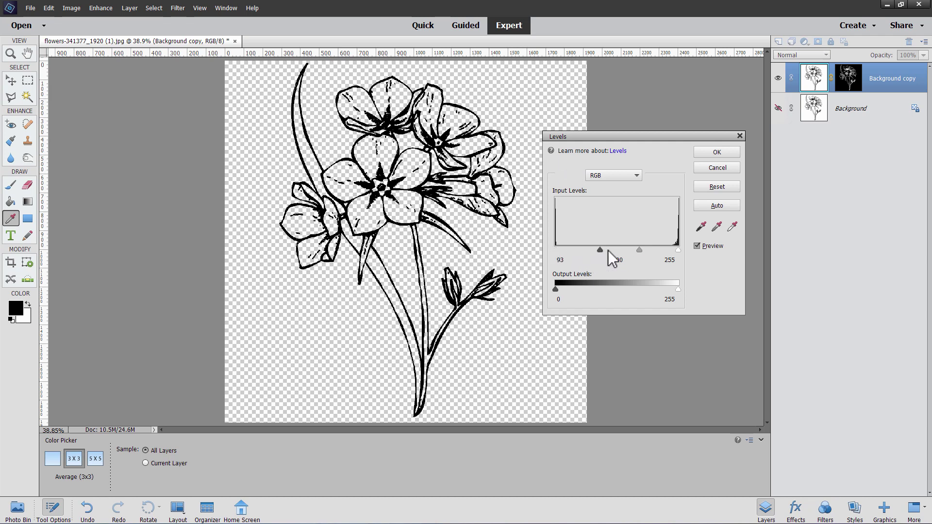
left_click_drag(608, 250, 680, 250)
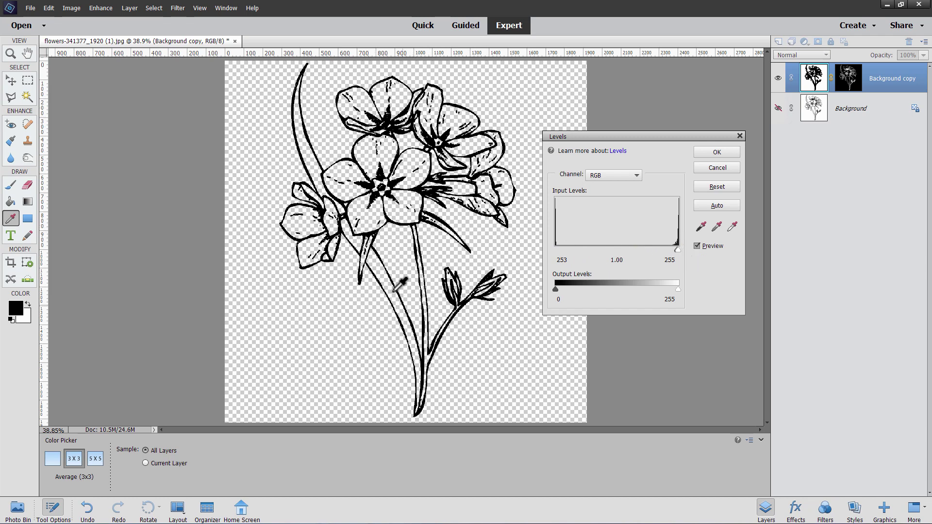
left_click(706, 155)
key("v")
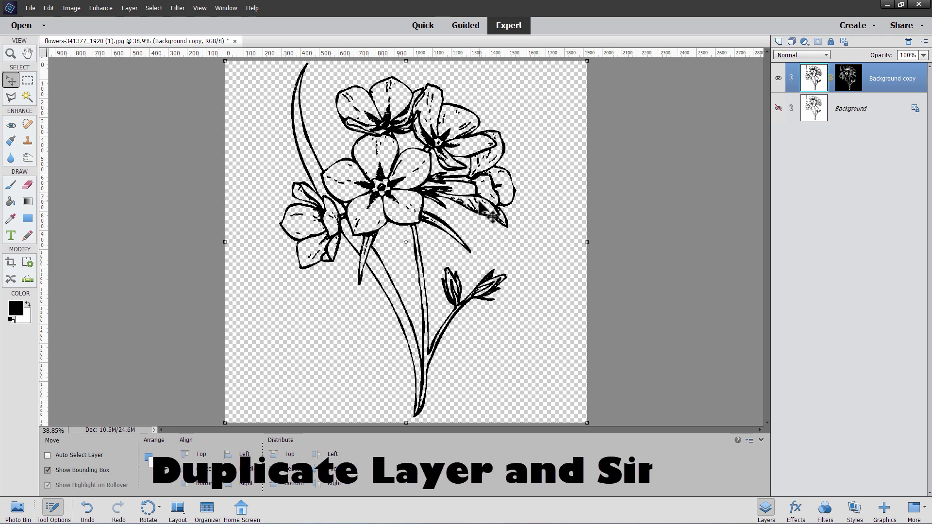
Duplicate the masked Background copy layer and hide the original masked layer
right_click(879, 82)
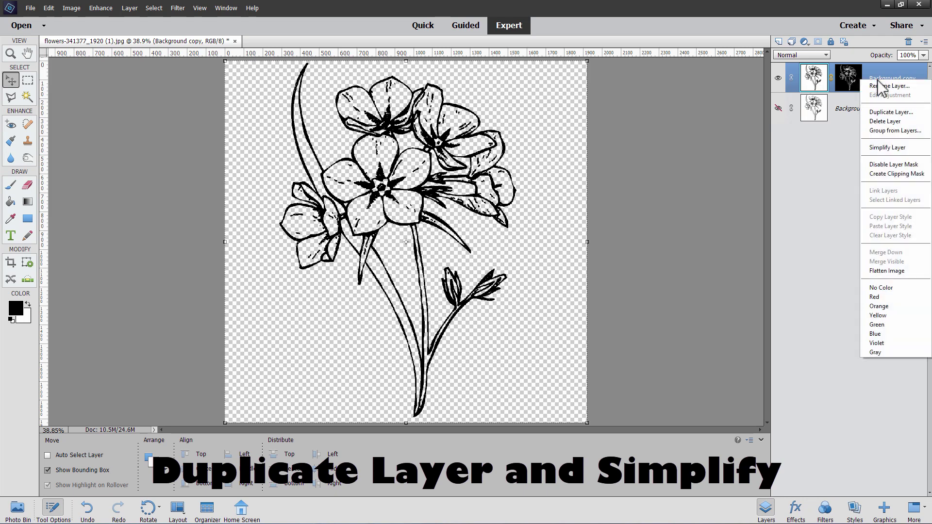
left_click(891, 111)
left_click(553, 157)
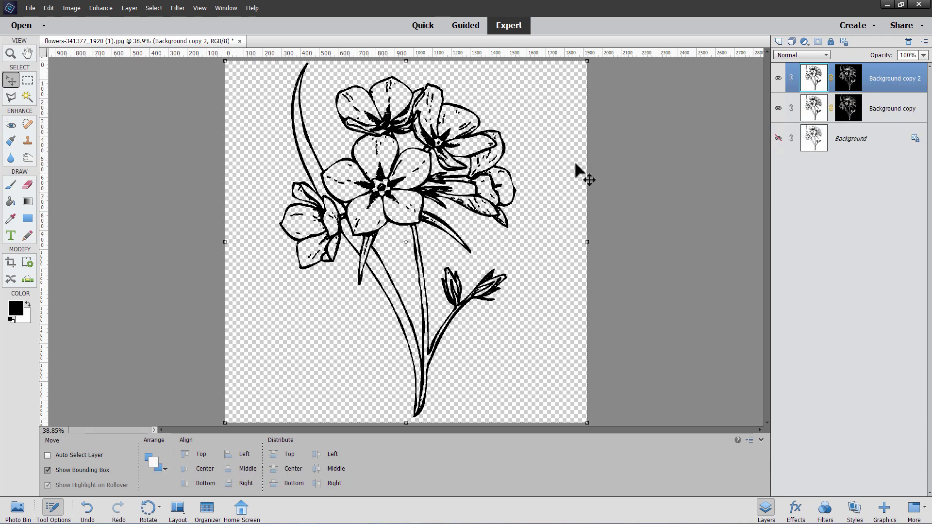
left_click(778, 109)
Simplify the Background copy 2 layer to apply its mask
right_click(882, 85)
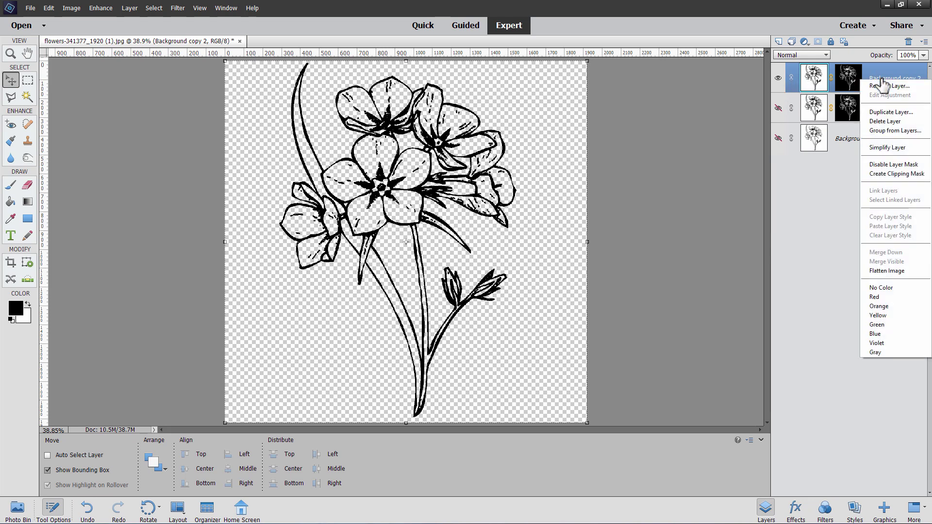
left_click(883, 148)
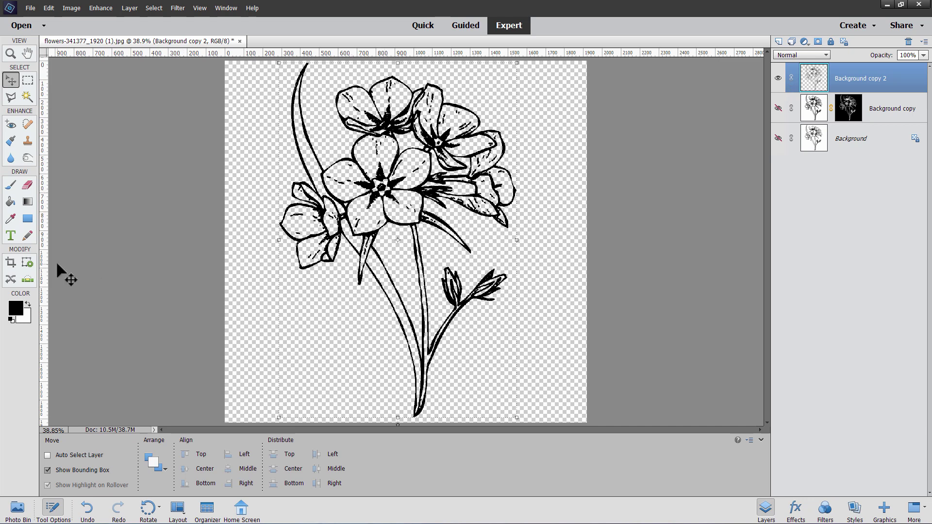
Set the foreground color to a bright golden yellow
left_click(17, 308)
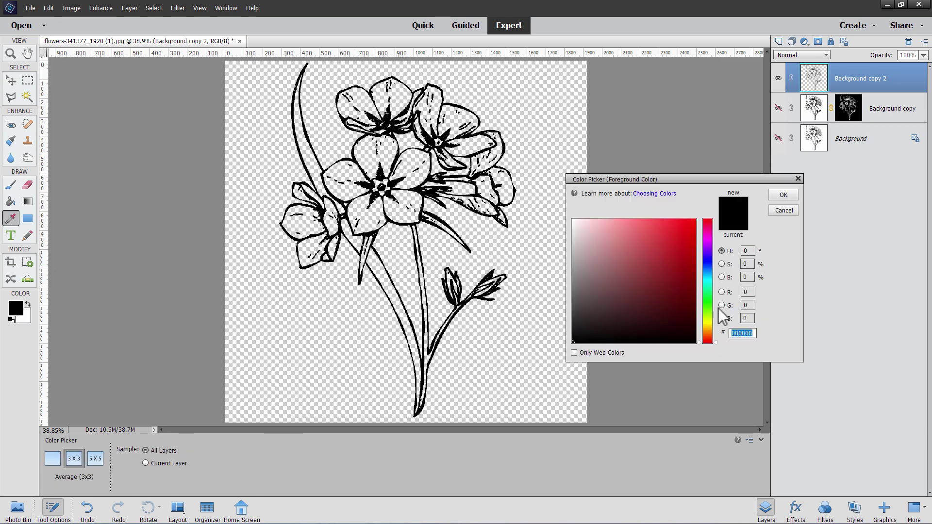
left_click(707, 326)
left_click(680, 225)
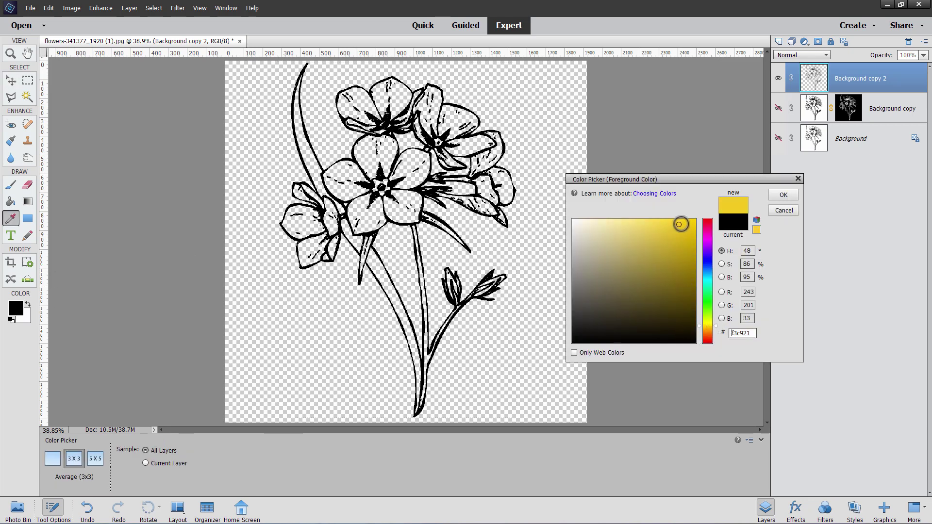
left_click(782, 196)
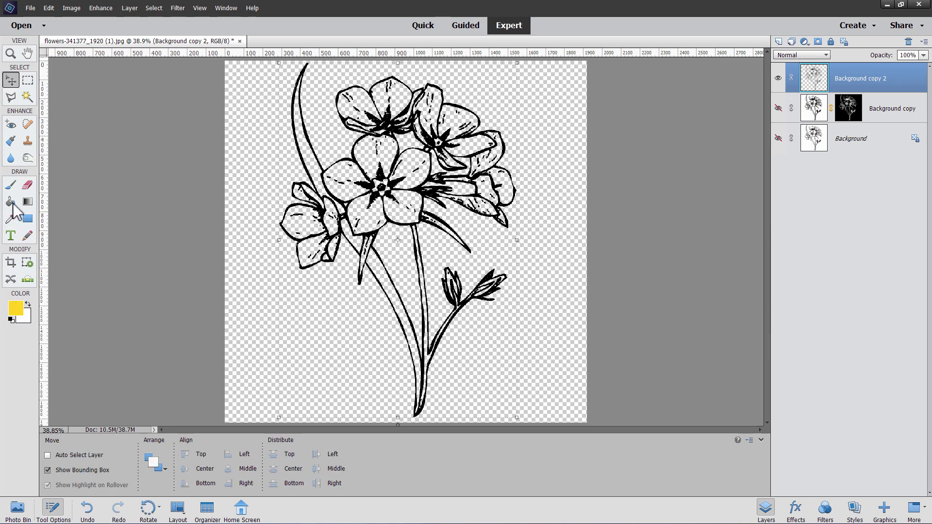
Fill the central flower's five petals with the yellow foreground color using the Paint Bucket on the Background copy 2 layer
left_click(10, 202)
left_click(348, 194)
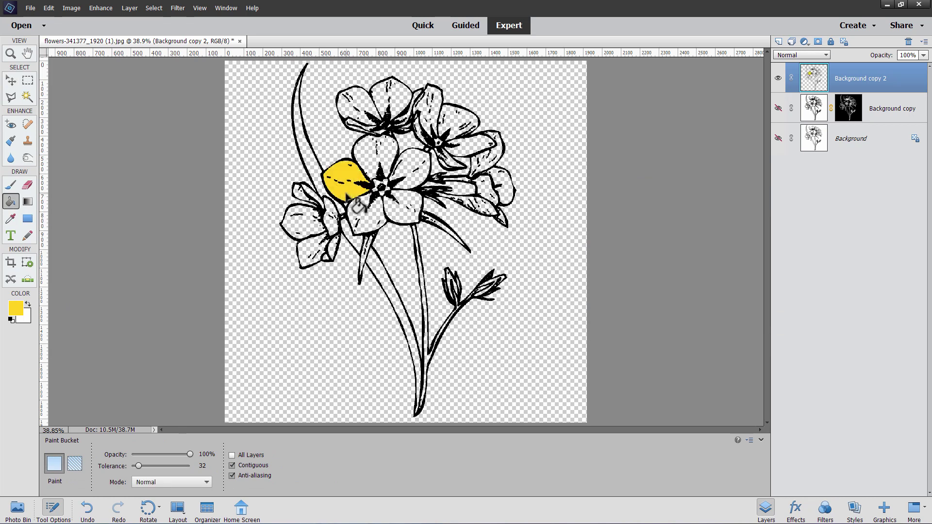
left_click(383, 170)
left_click(411, 172)
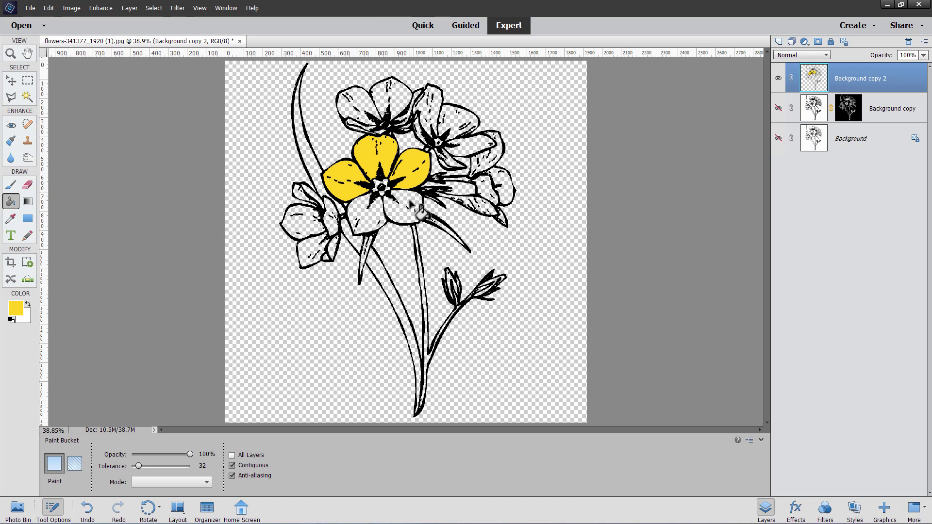
left_click(415, 206)
left_click(380, 220)
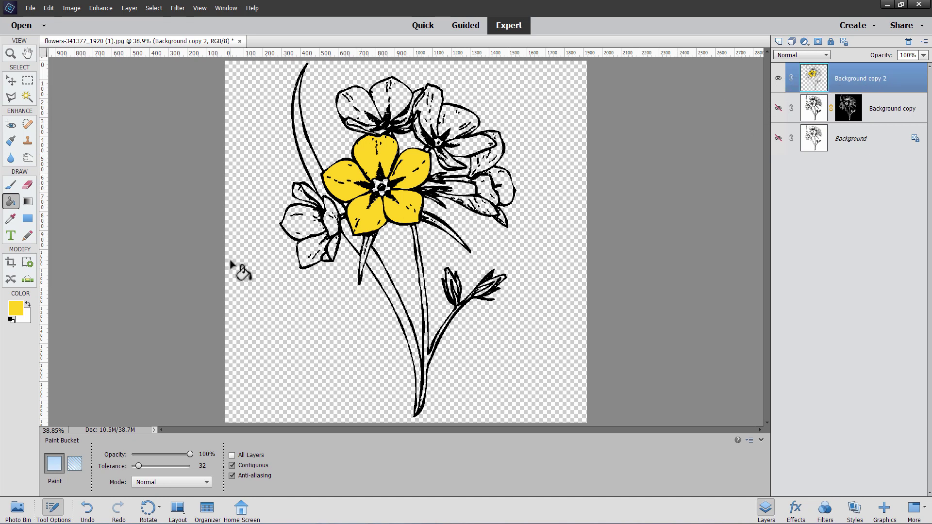
Undo the five yellow petal fills on the central flower
key("ctrl+z")
key("ctrl+z")
key("ctrl+z")
key("ctrl+z")
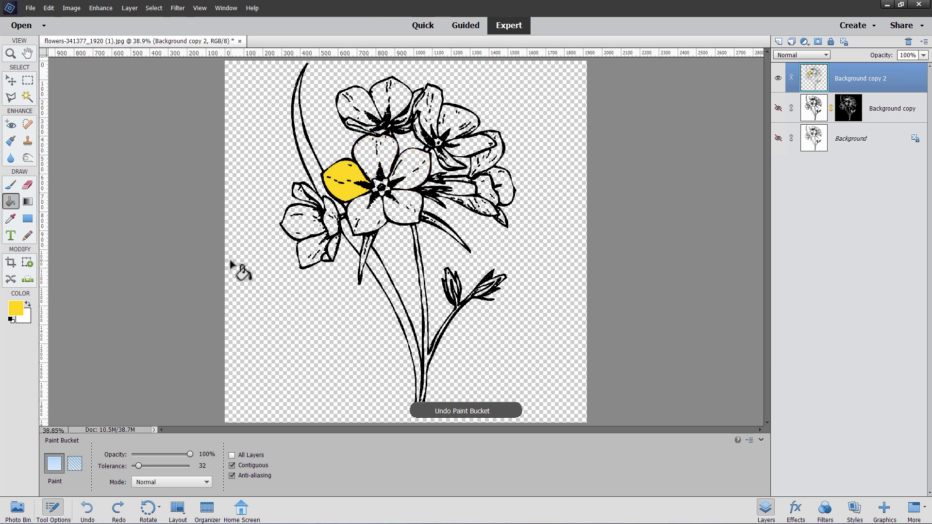
key("ctrl+z")
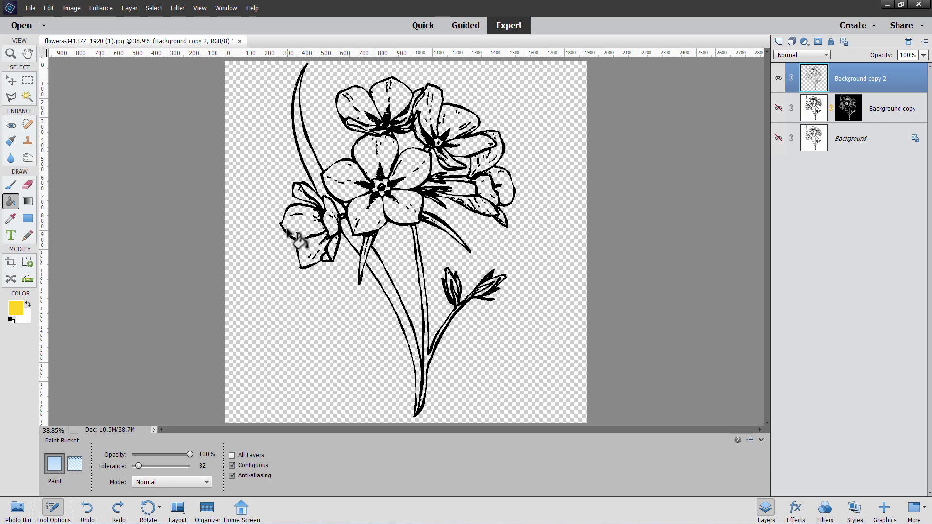
Set the Polygonal Lasso tool to New selection mode for outlining the central flower
left_click(11, 53)
left_click(382, 187)
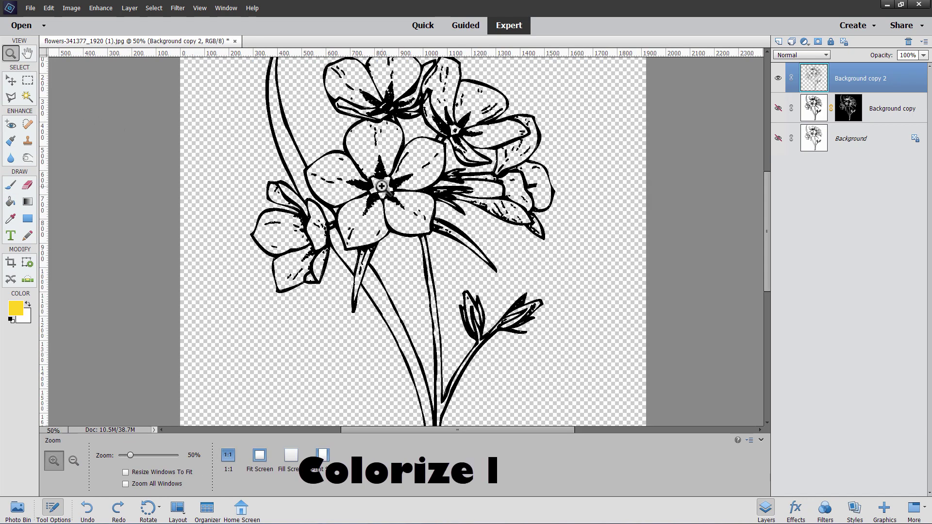
left_click(382, 187)
left_click(381, 187)
left_click(383, 212)
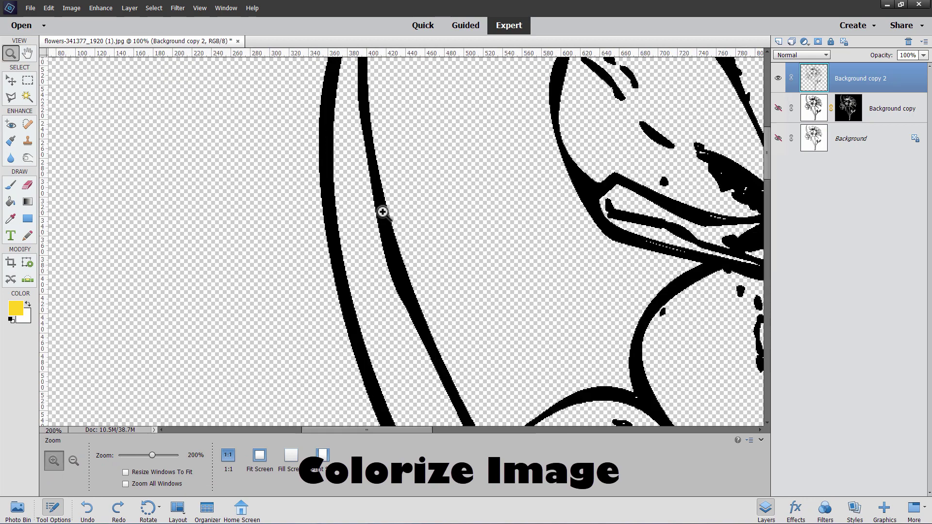
scroll(383, 212, "right", 5)
scroll(381, 160, "up", 5)
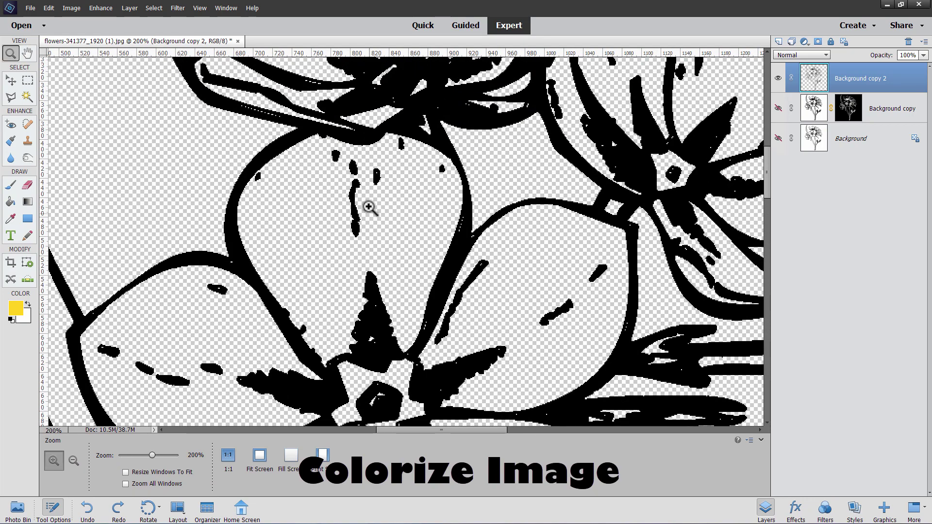
scroll(350, 146, "up", 3)
scroll(381, 156, "down", 3)
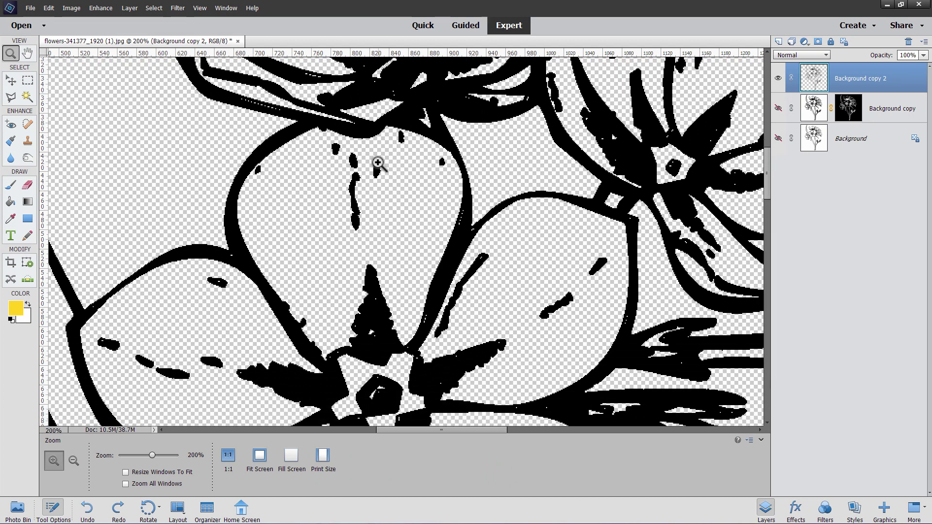
scroll(378, 164, "down", 1)
left_click(10, 98)
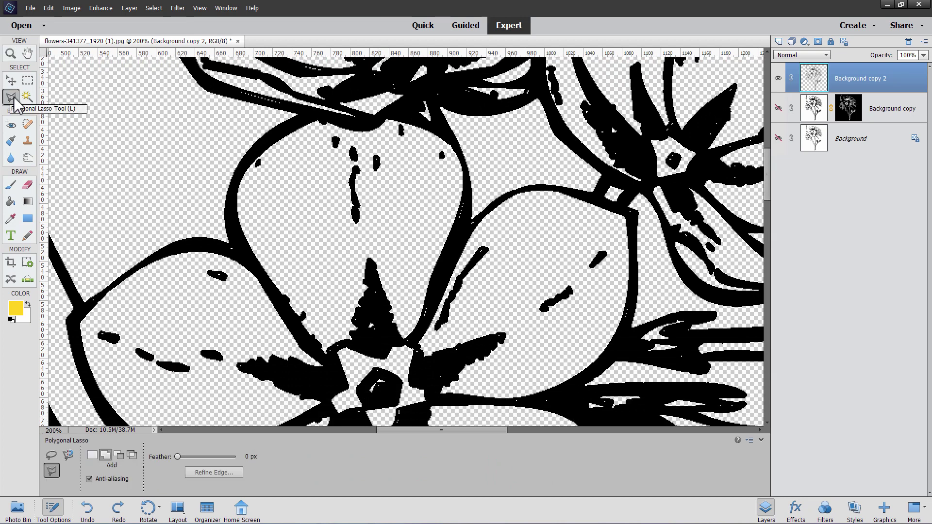
left_click(93, 455)
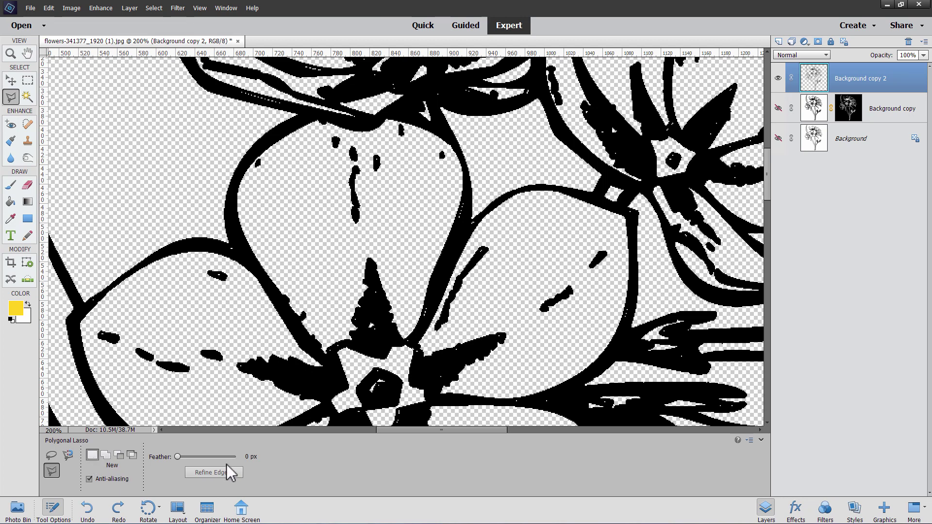
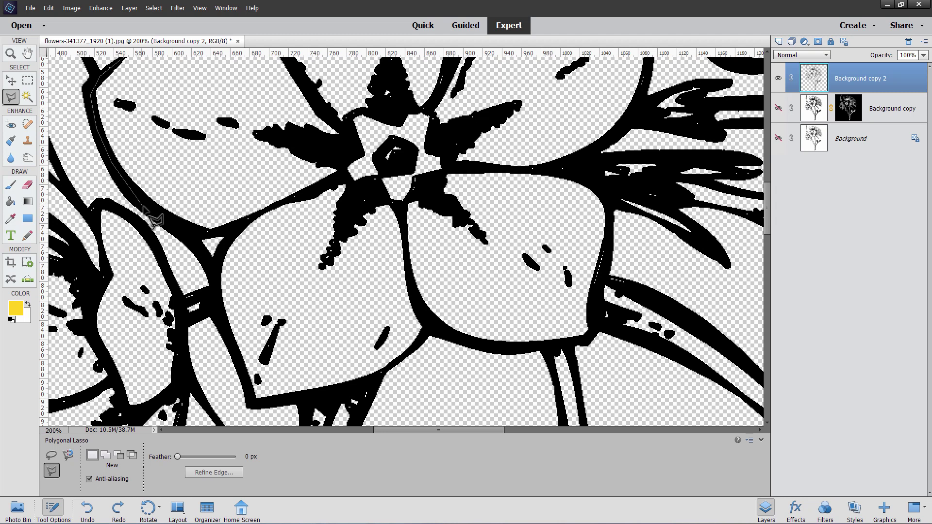
Continue the Polygonal Lasso outline along the left petal's lower edge and around the lower-left petal of the central flower
left_click(188, 235)
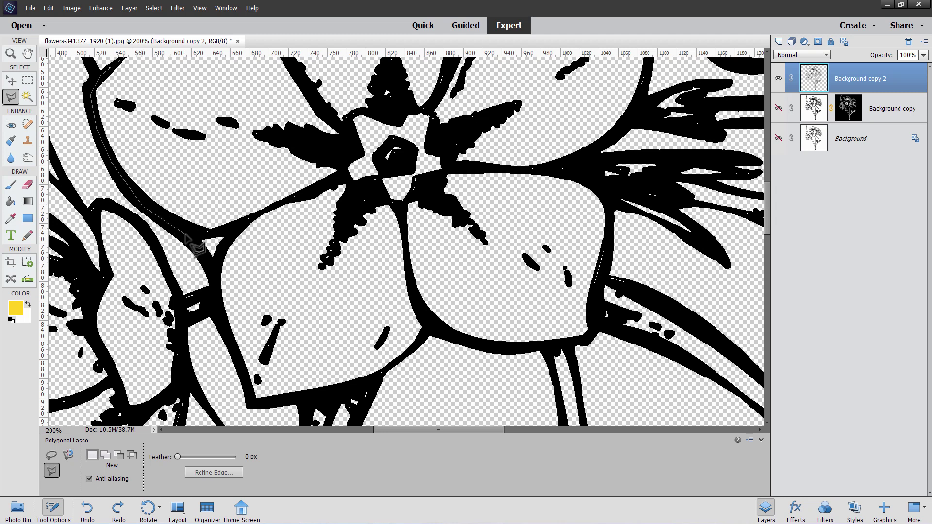
left_click(215, 235)
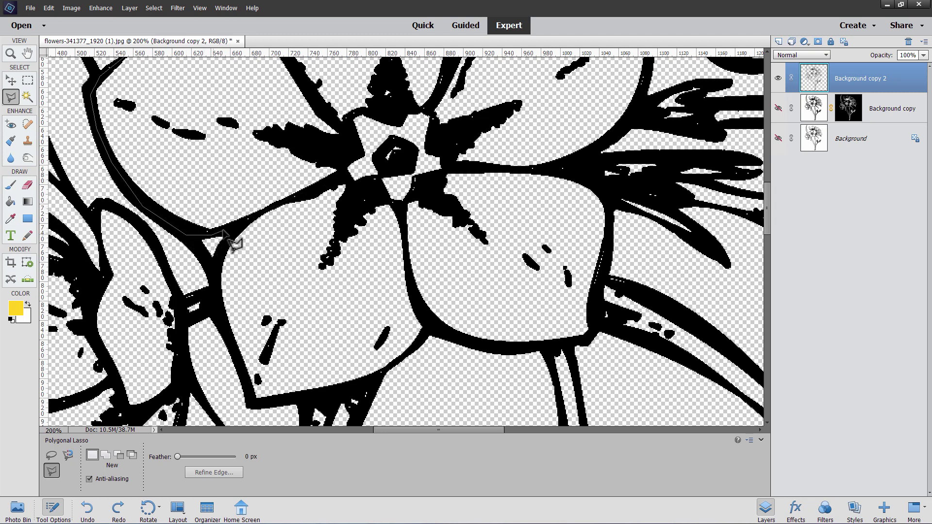
left_click(228, 232)
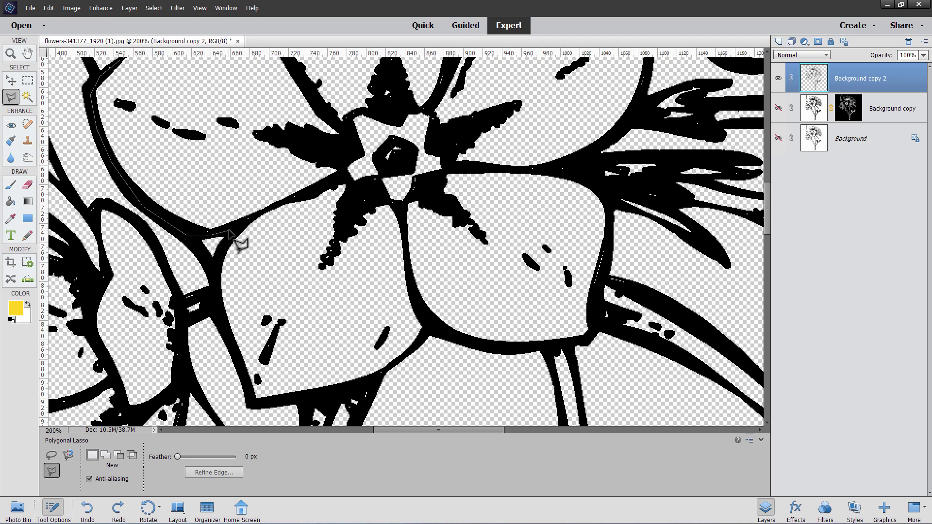
left_click(216, 294)
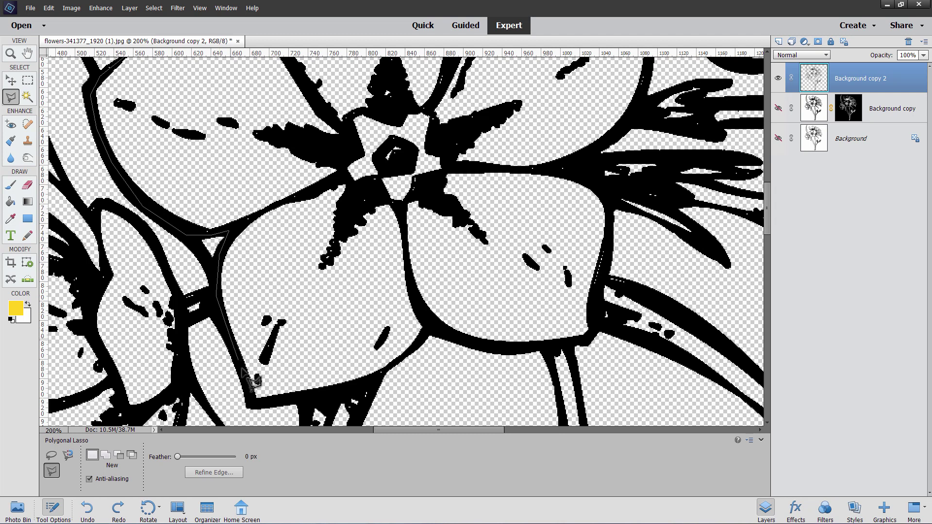
left_click(252, 403)
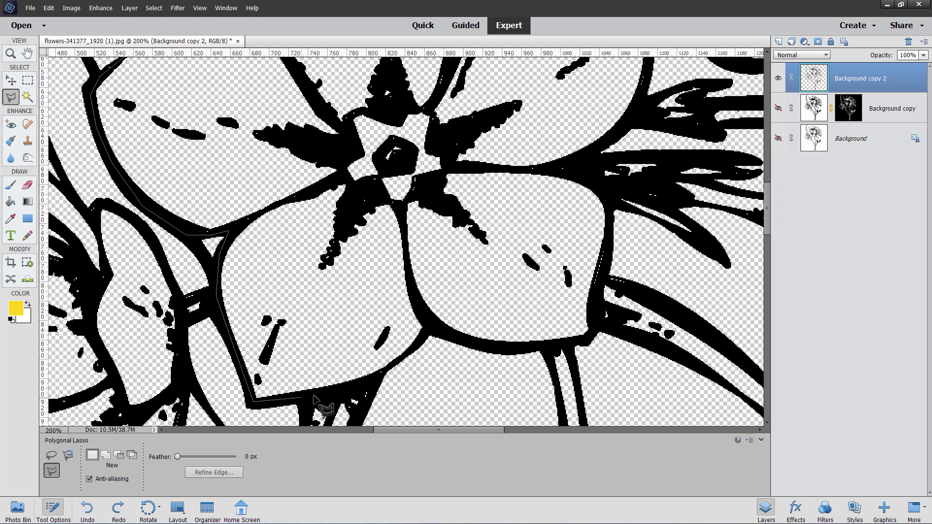
left_click(382, 375)
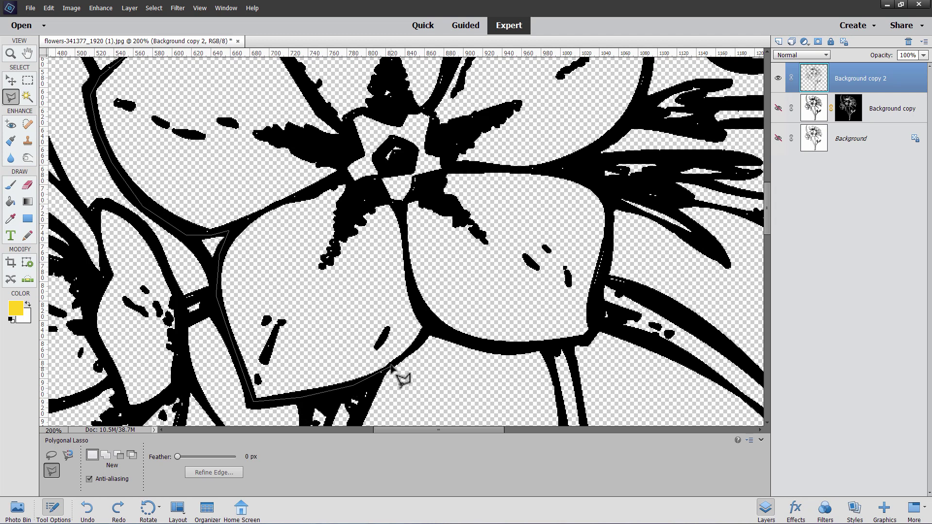
left_click(432, 331)
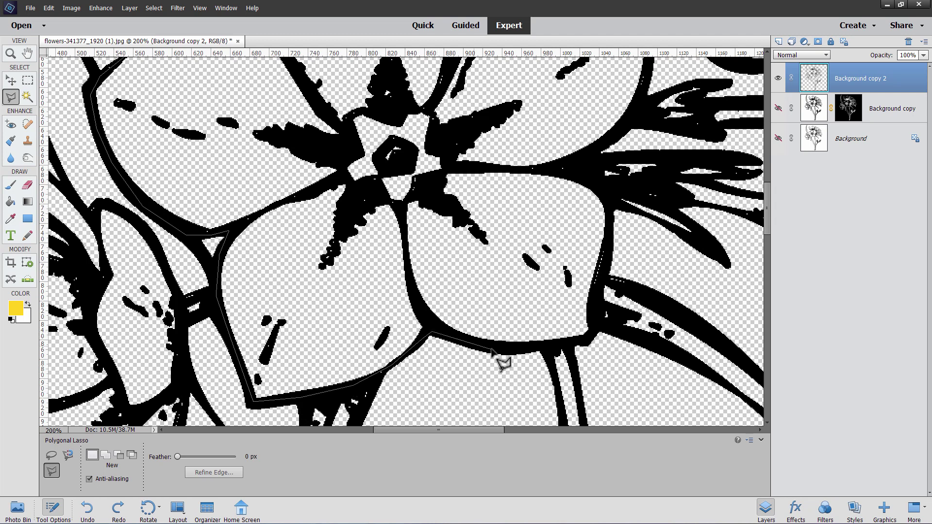
Extend the lasso outline around the central flower's lower-right petal, up to its junction with the upper-right petal
left_click(496, 348)
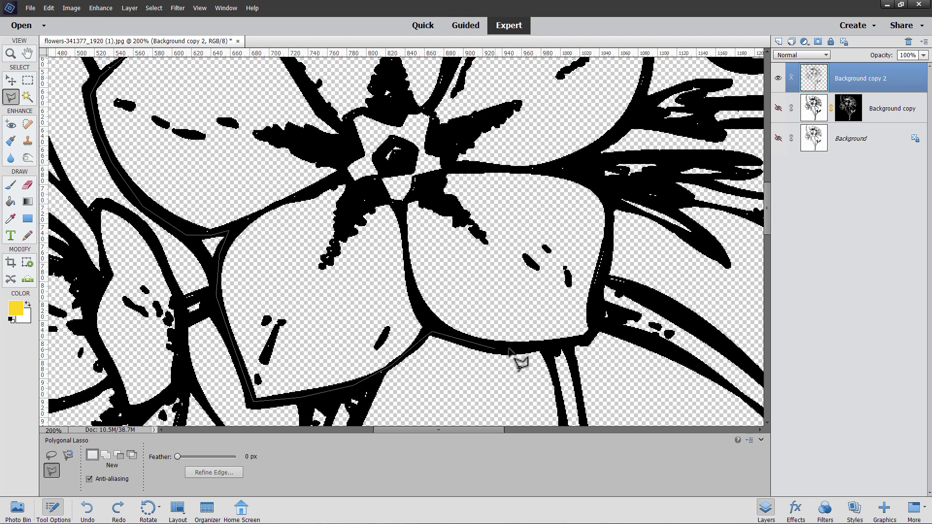
left_click(586, 342)
left_click(596, 329)
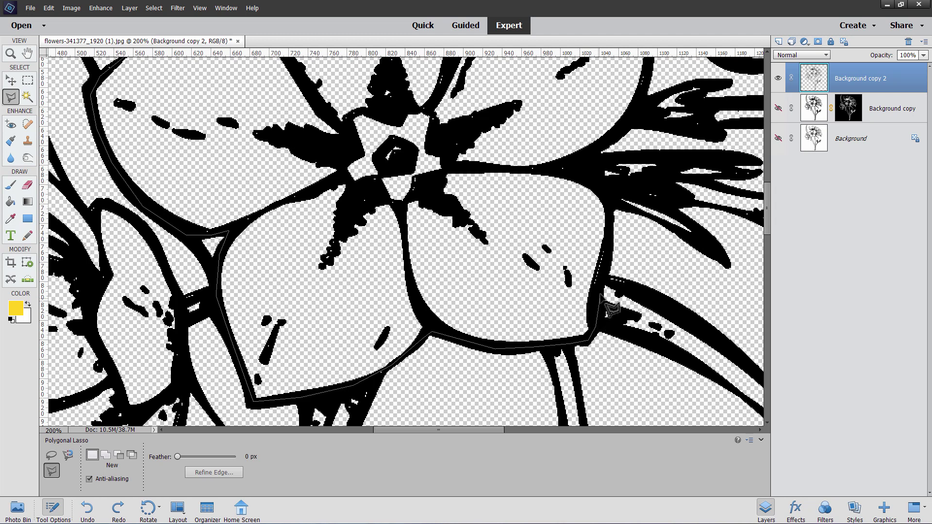
left_click(609, 247)
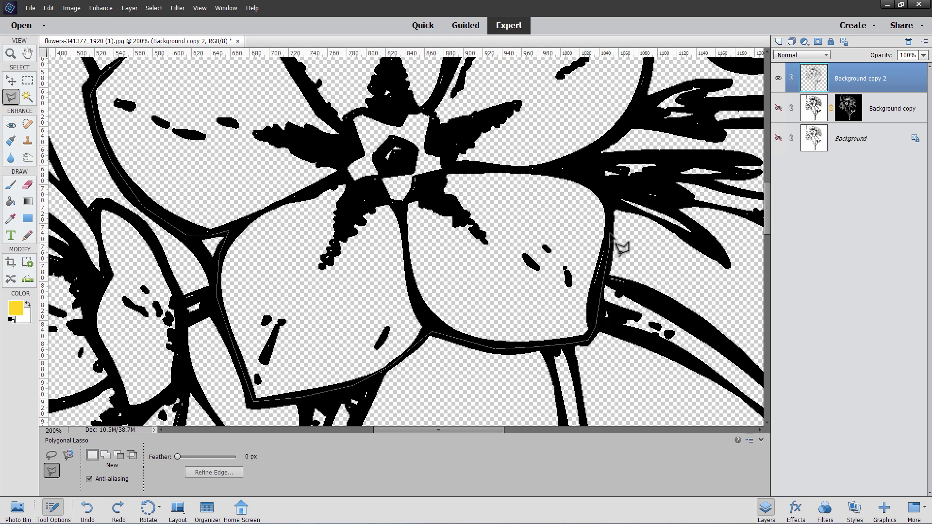
left_click(602, 189)
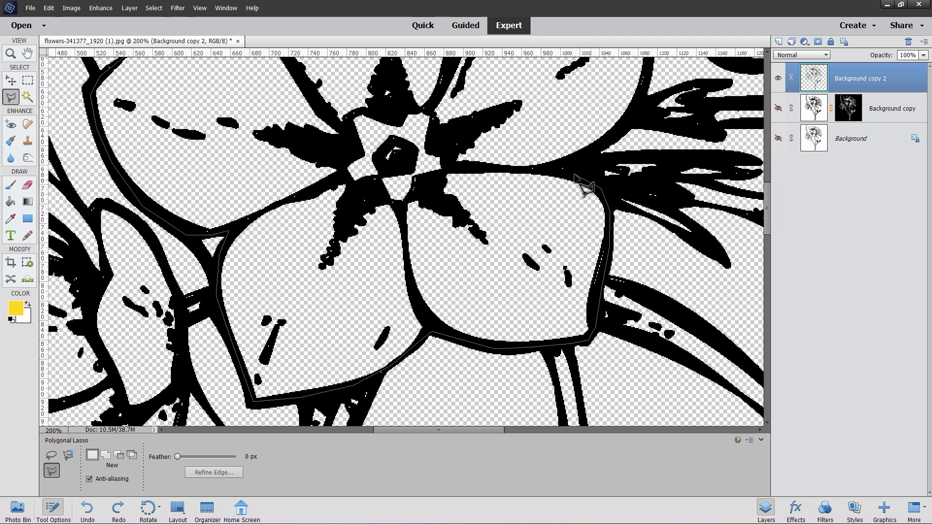
left_click(568, 166)
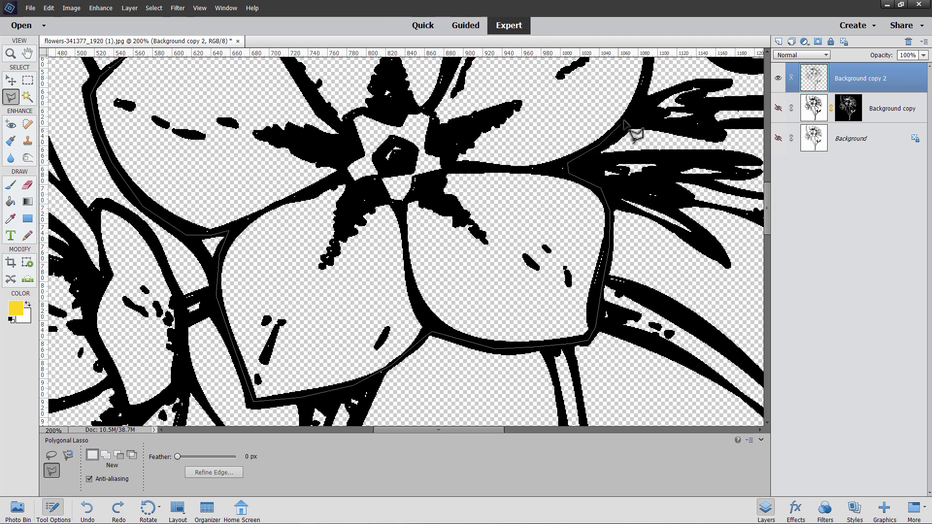
Trace the lasso outline around the upper-right and top petals and close the selection of the central flower
mouse_move(645, 84)
left_mouse_down()
mouse_move(586, 85)
mouse_move(566, 271)
left_mouse_up()
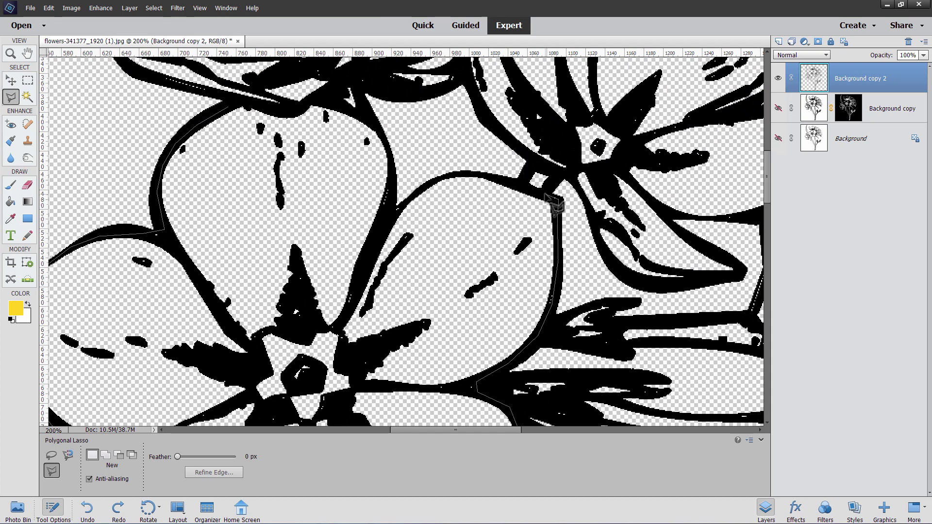
left_click(467, 173)
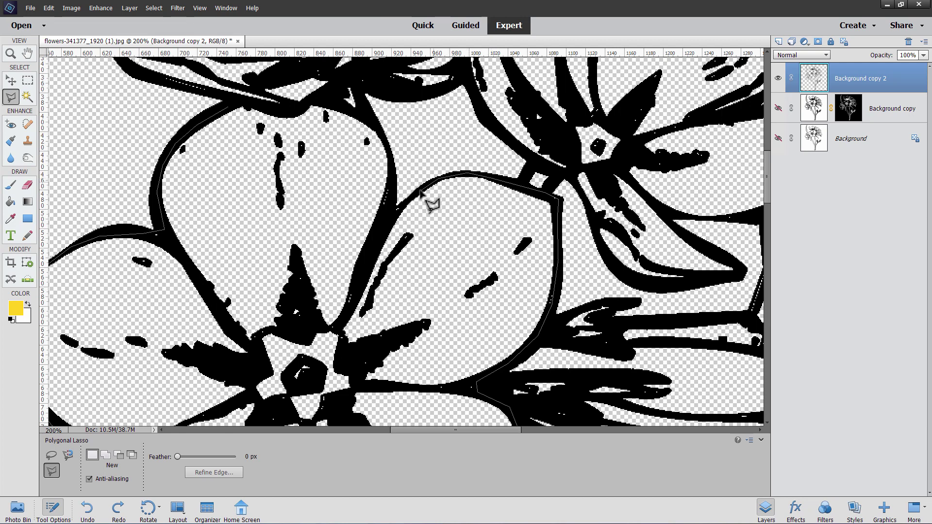
left_click(392, 211)
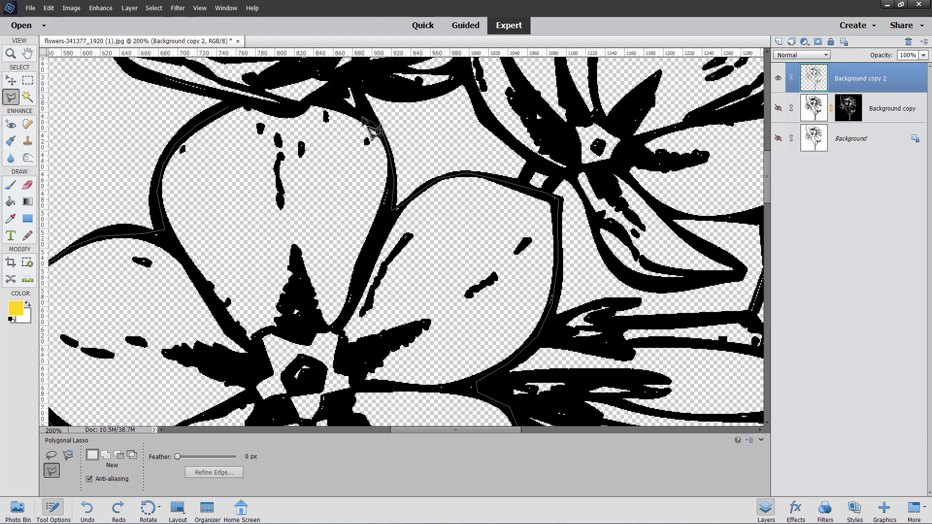
left_click(330, 104)
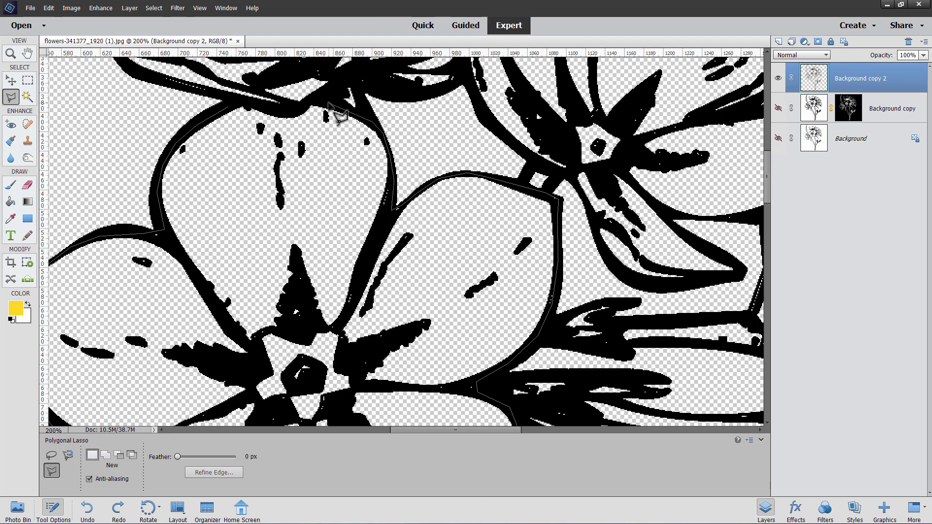
left_click(310, 100)
left_click(291, 111)
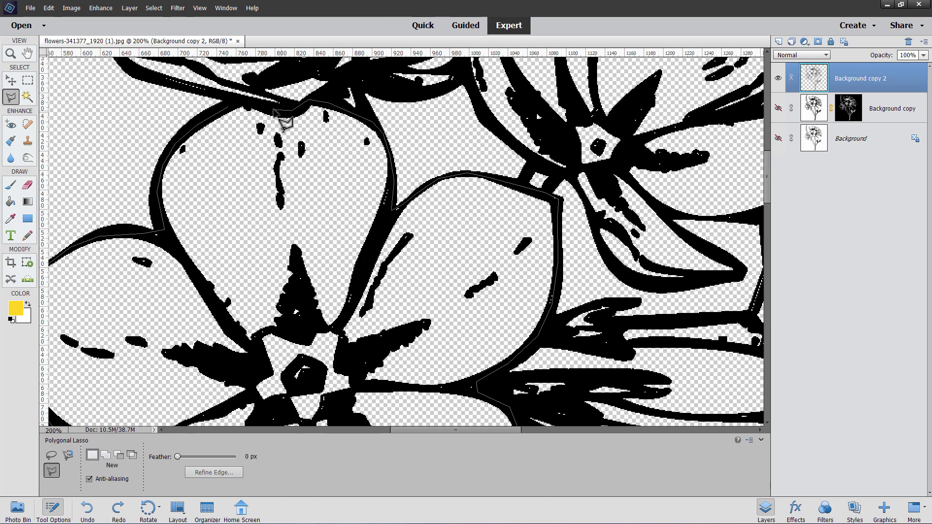
left_click(243, 103)
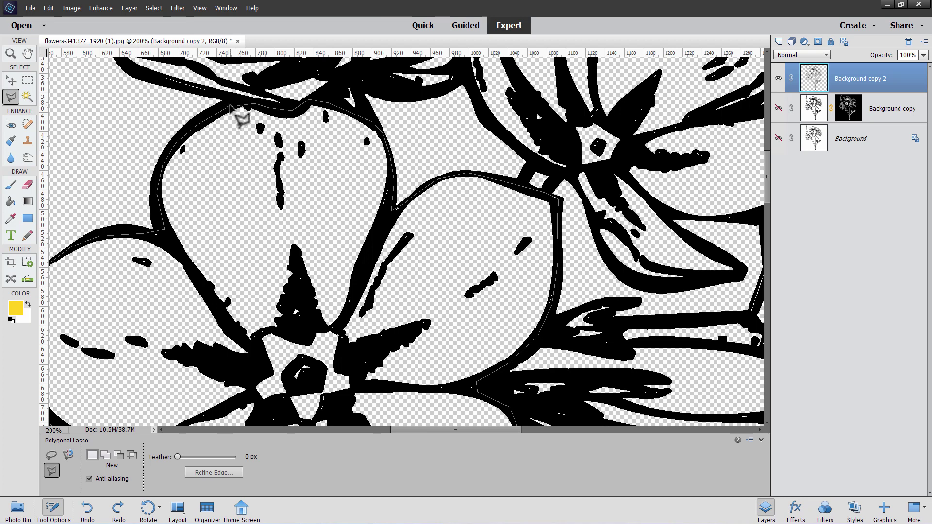
left_click(232, 105)
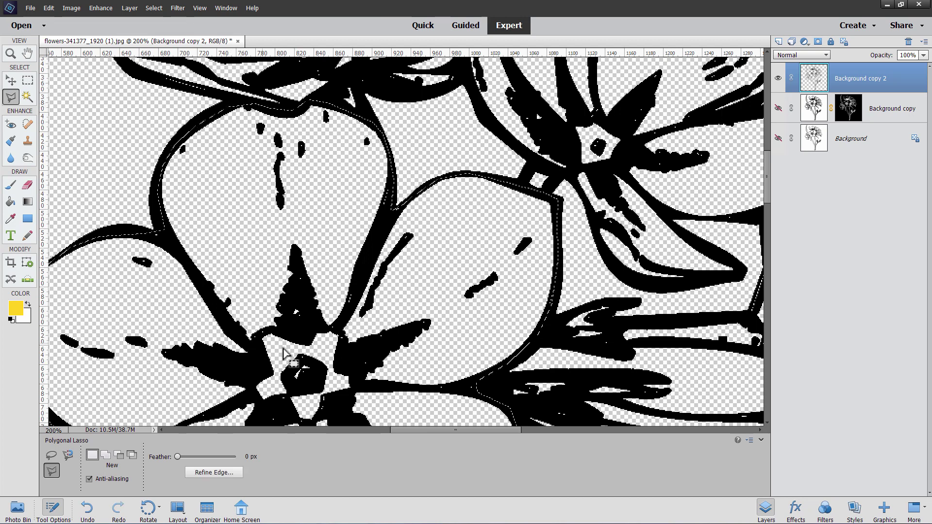
Create a solid color fill layer from the flower selection in yellow #ffd321 and place it beneath the Background copy 2 layer
left_click_drag(451, 291, 516, 257)
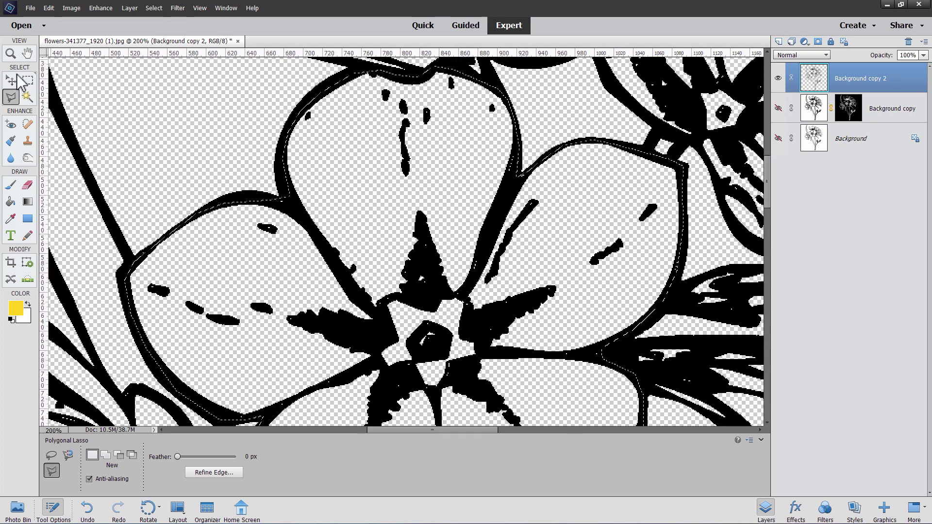
left_click(11, 53)
left_click_drag(149, 456, 145, 456)
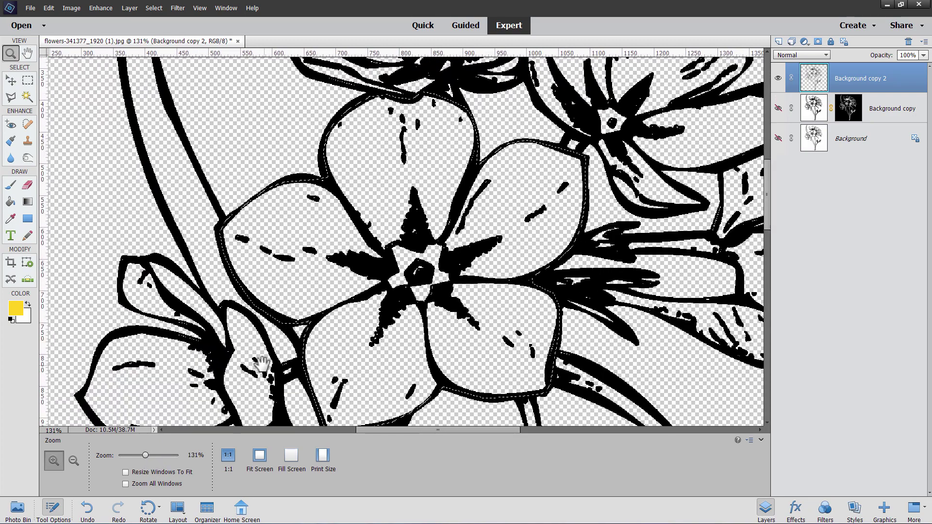
left_click_drag(262, 364, 253, 342)
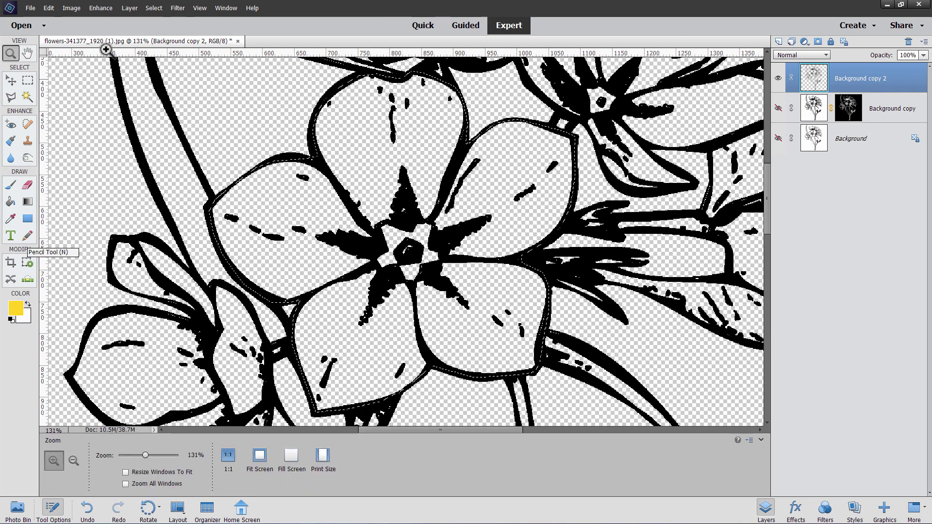
left_click(129, 8)
mouse_move(160, 73)
left_click(262, 74)
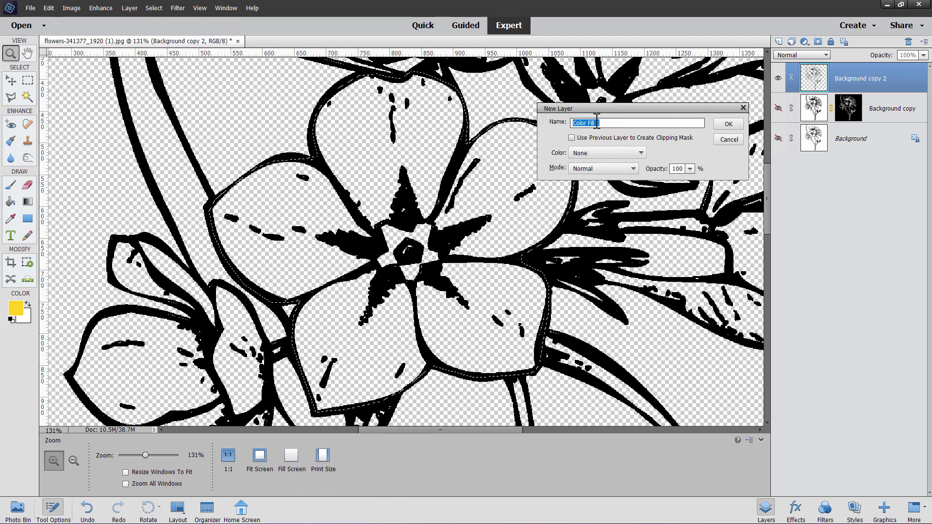
left_click(727, 127)
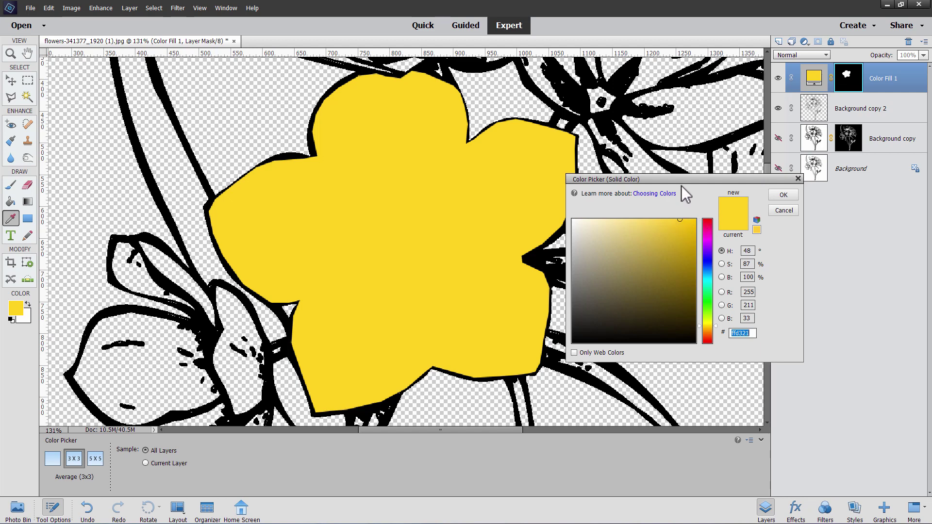
left_click_drag(689, 183, 694, 188)
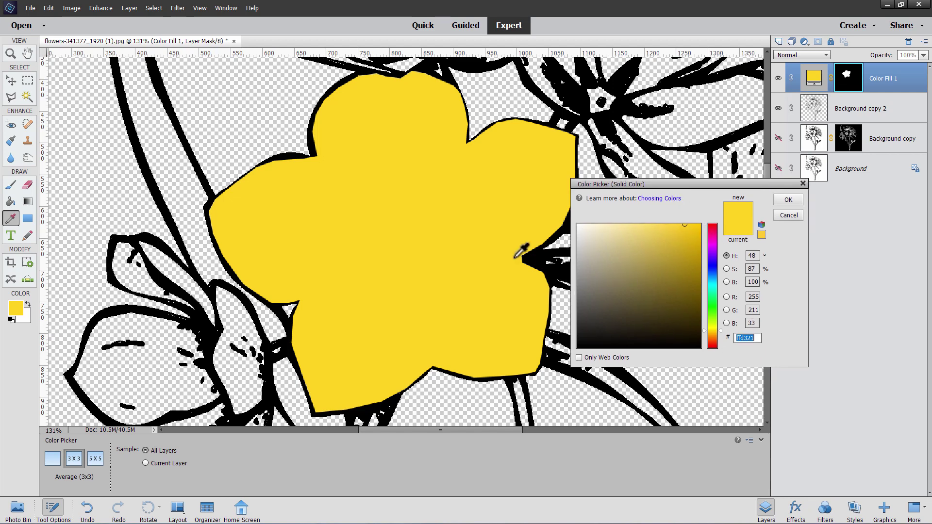
left_click(788, 200)
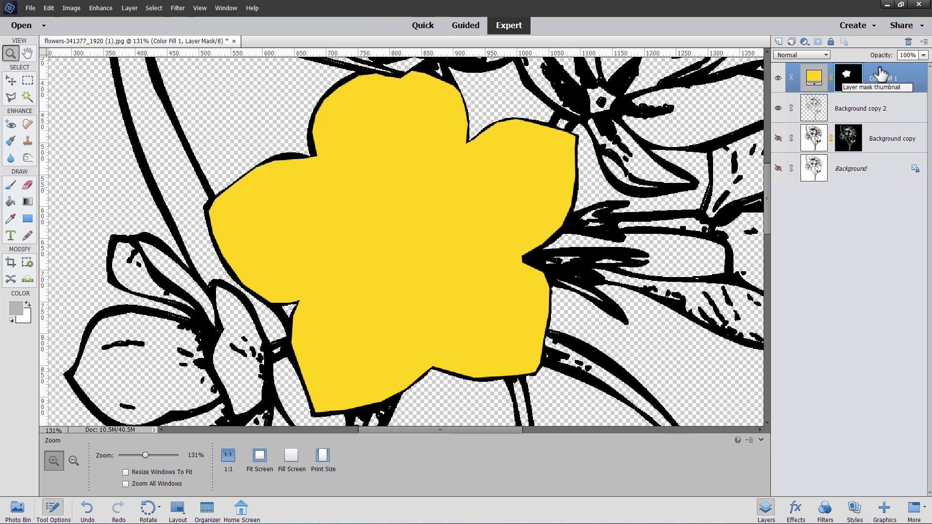
left_click_drag(880, 74, 881, 117)
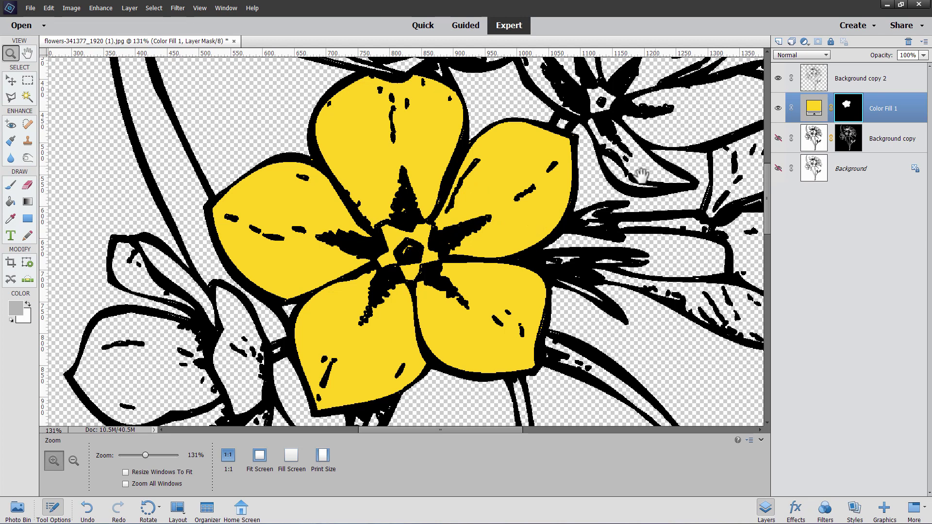
Make Background copy the active layer and set the foreground color to the more orange yellow #ffc821
left_click_drag(641, 175, 522, 243)
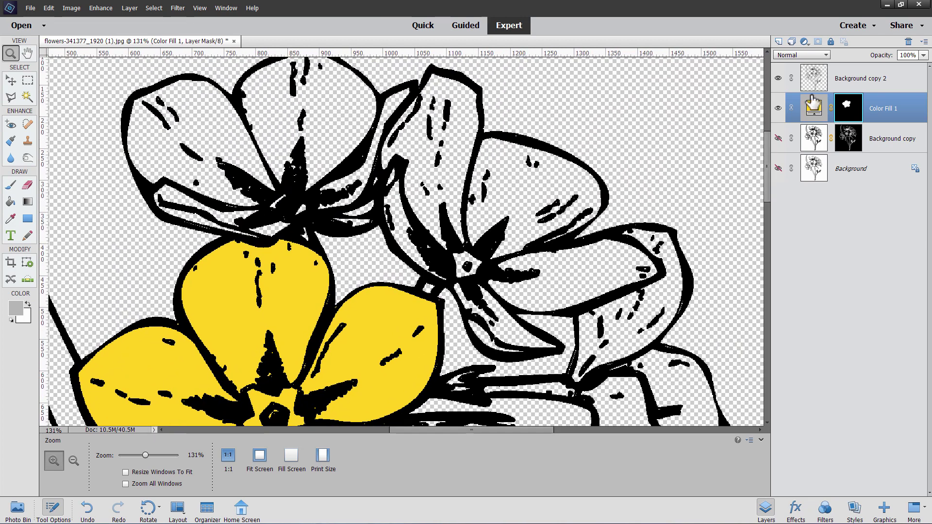
left_click(817, 141)
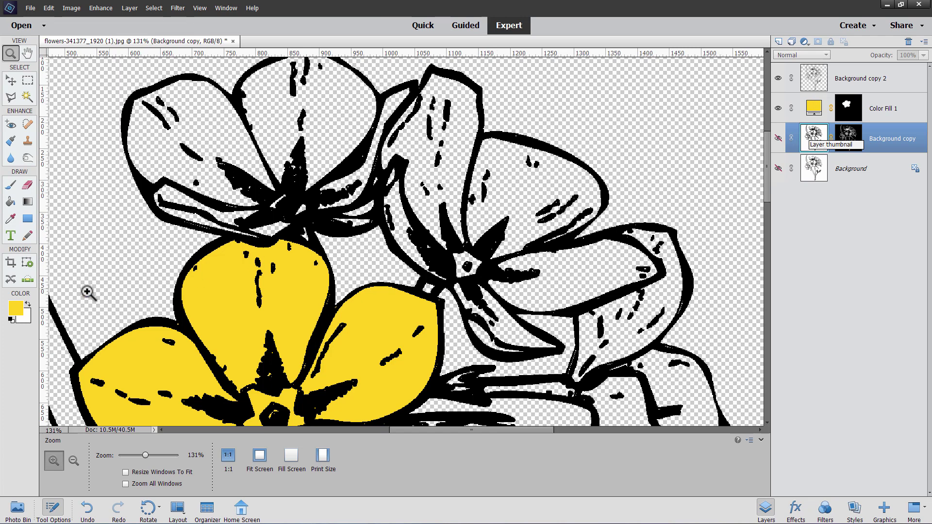
left_click(19, 309)
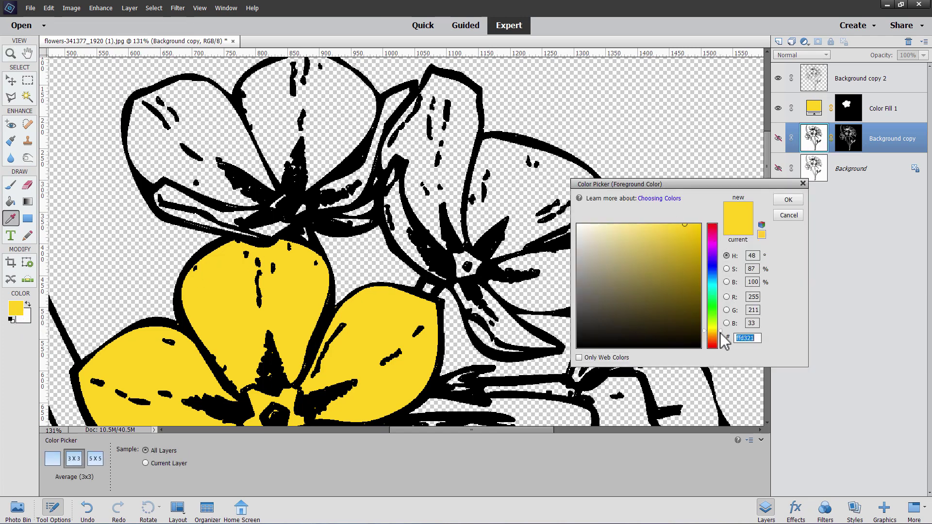
type("ffb821")
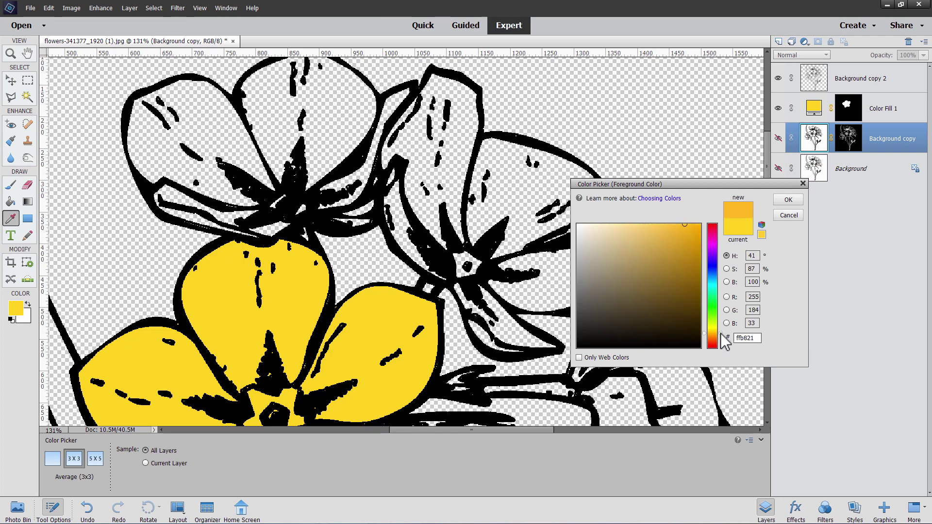
type("ffc821")
left_click(789, 200)
key("z")
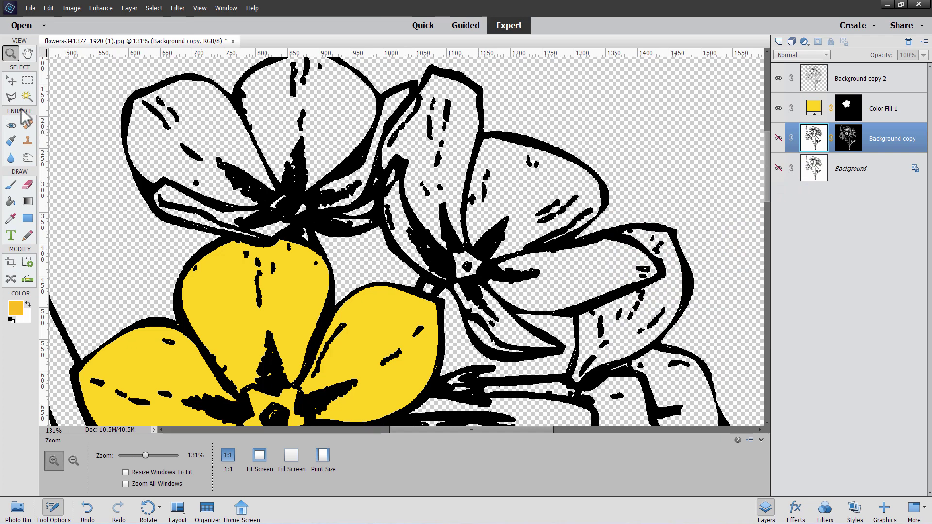
Start a polygonal lasso outline at the upper-right flower's top petal tip and trace down its left side and around the lower petal
left_click(11, 97)
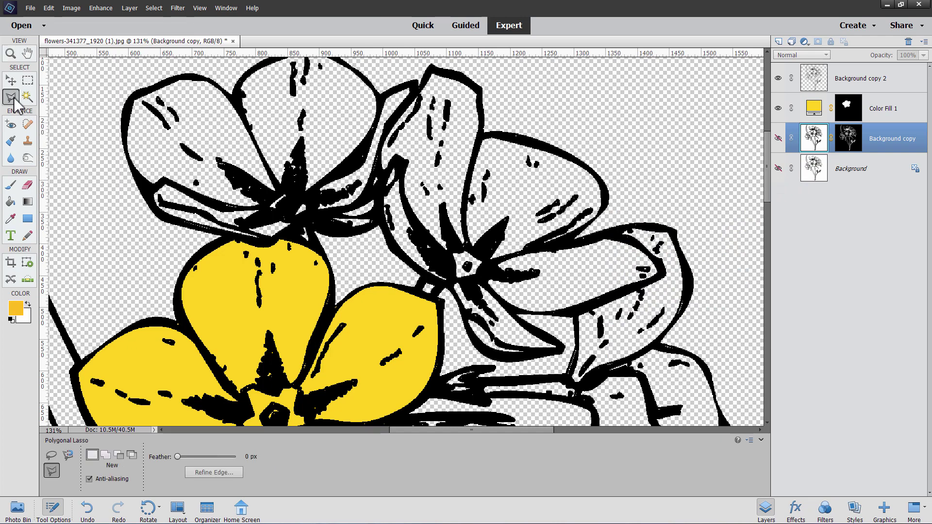
left_click(431, 74)
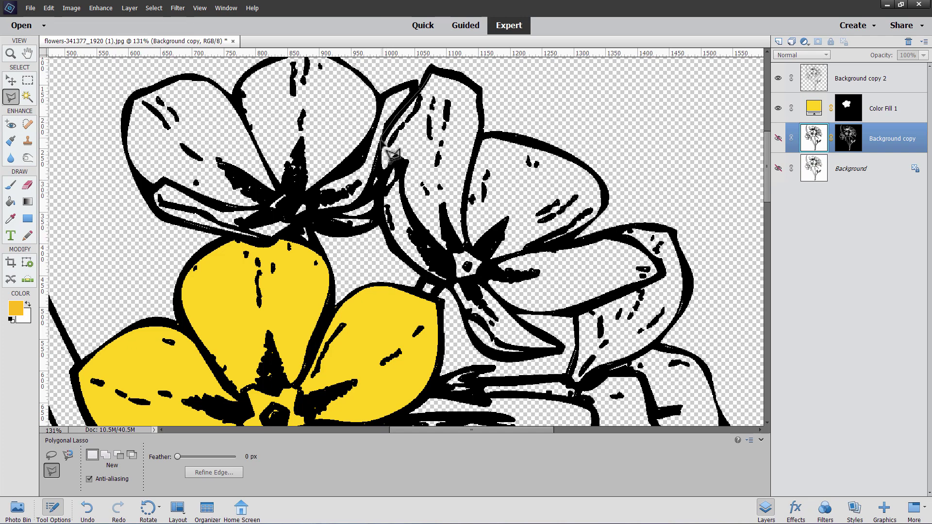
left_click(383, 183)
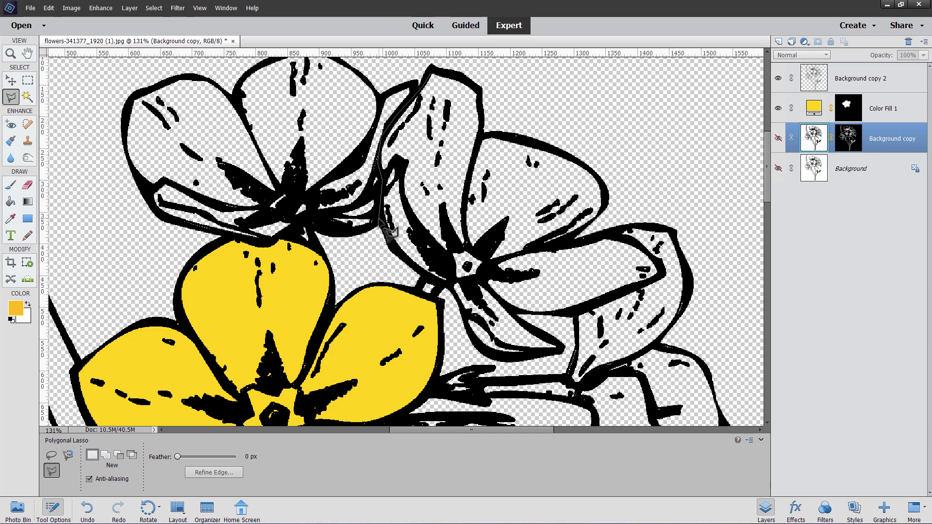
left_click(381, 224)
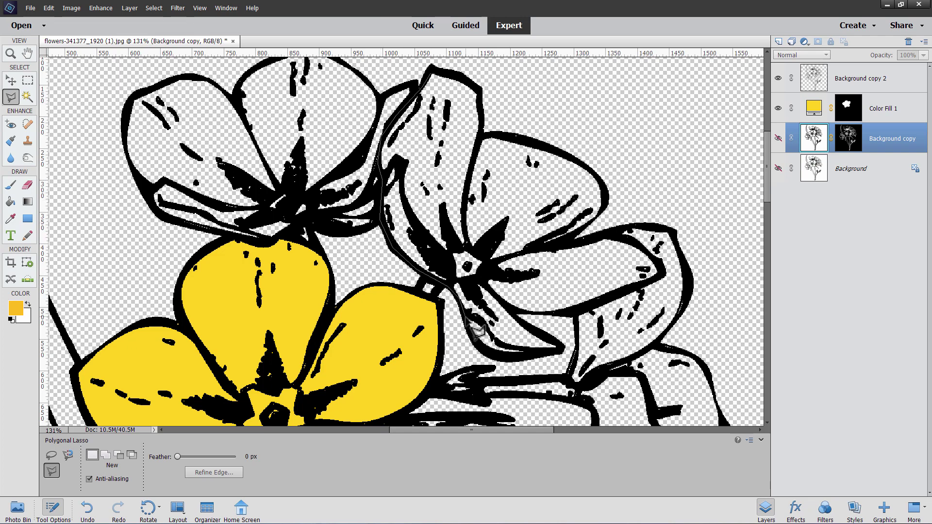
left_click(495, 357)
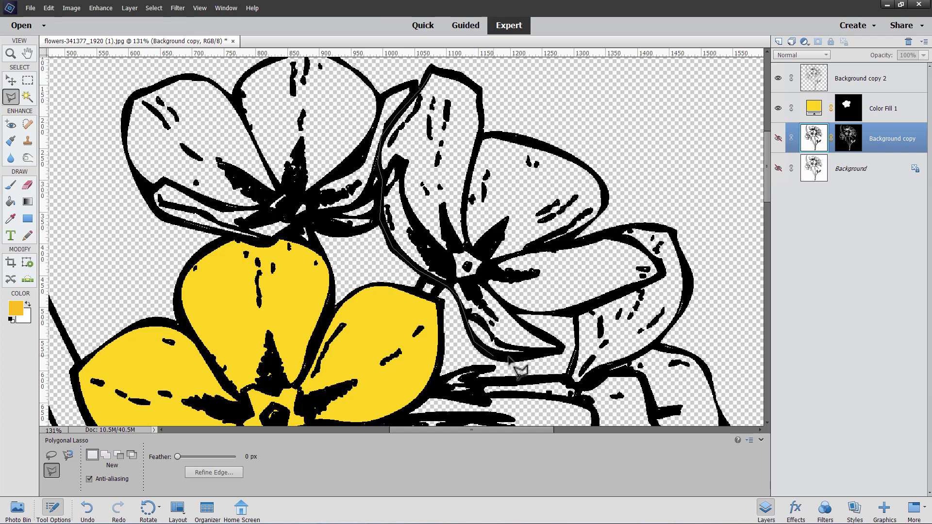
left_click(561, 350)
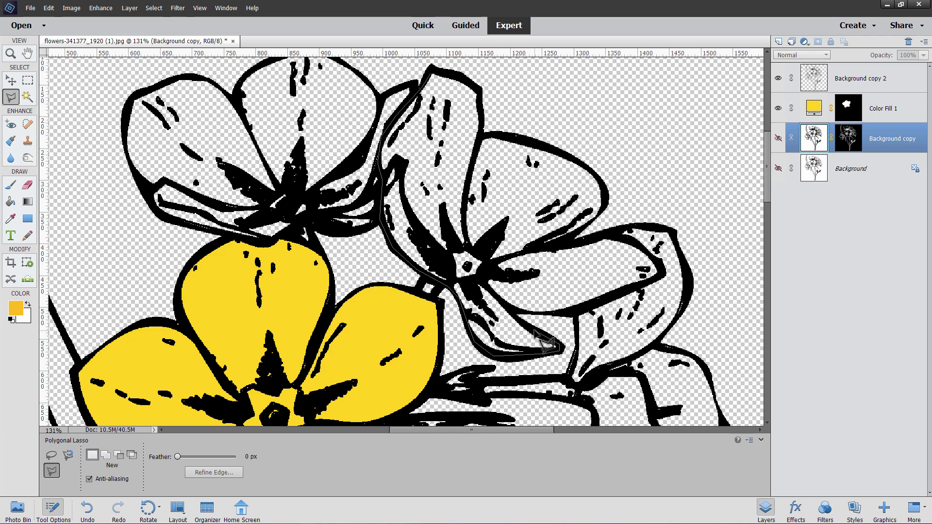
left_click(514, 311)
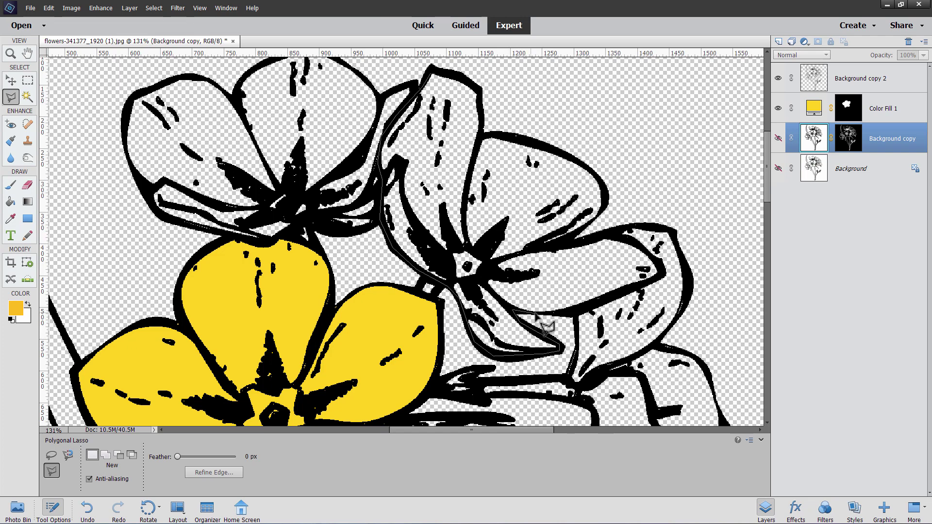
Continue the lasso outline around the right and upper-right petals and close the selection of the upper-right flower at its top petal
left_click(593, 309)
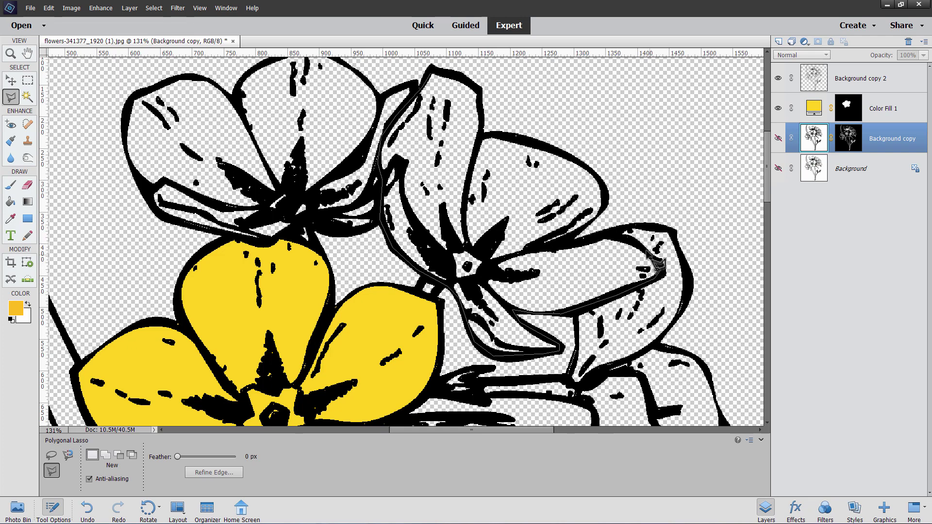
left_click(663, 271)
left_click(634, 237)
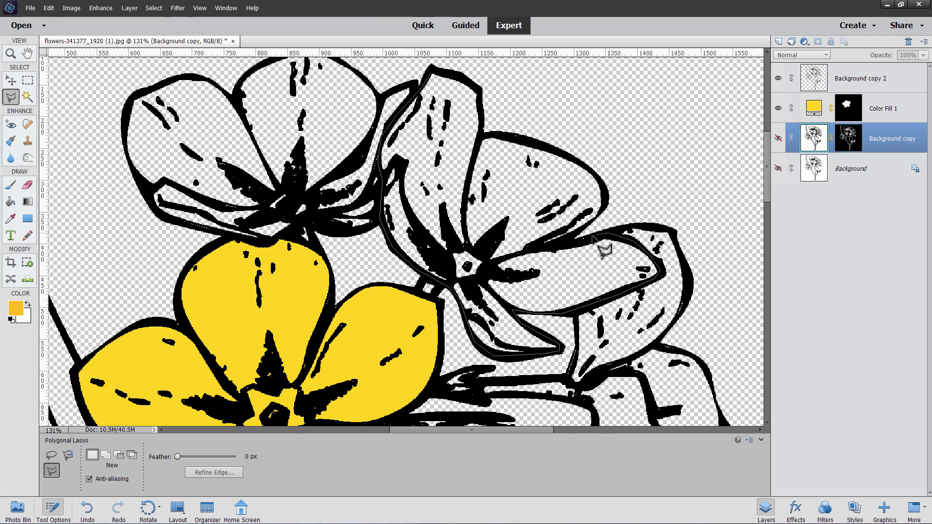
left_click(558, 245)
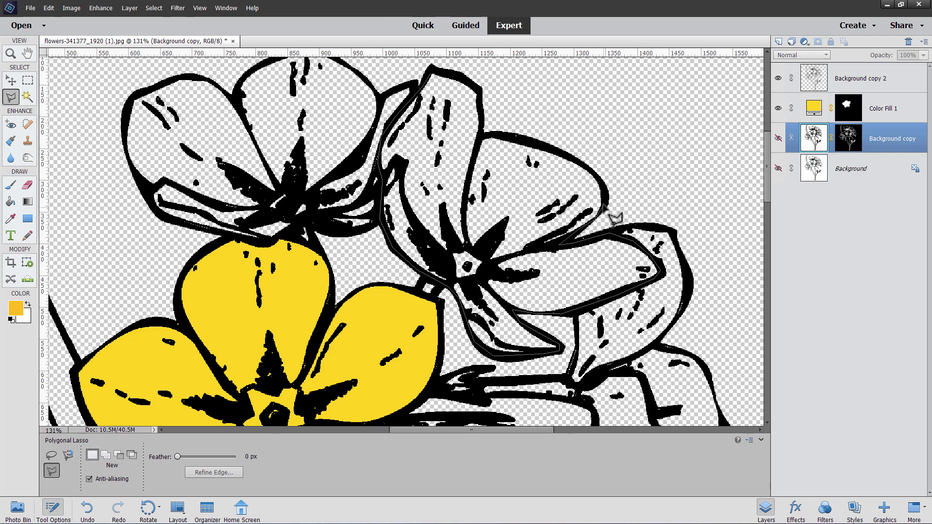
left_click(601, 183)
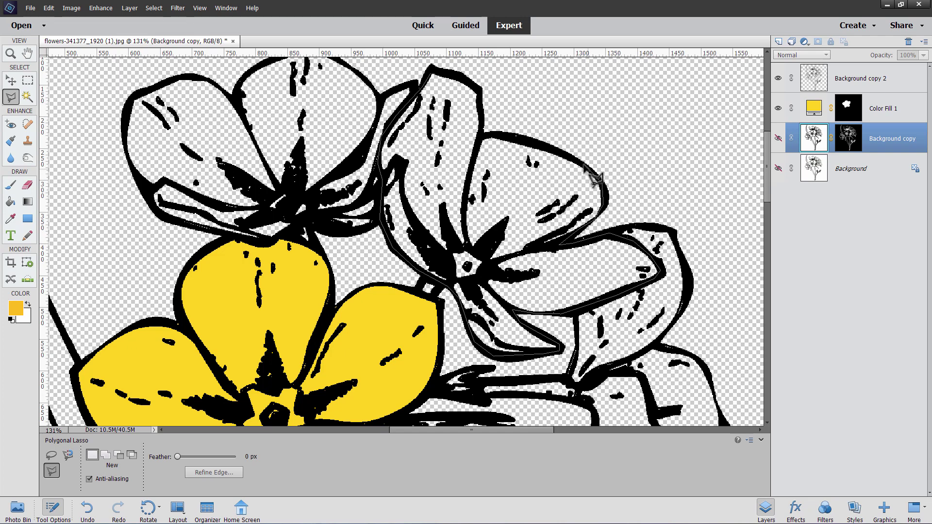
left_click(550, 148)
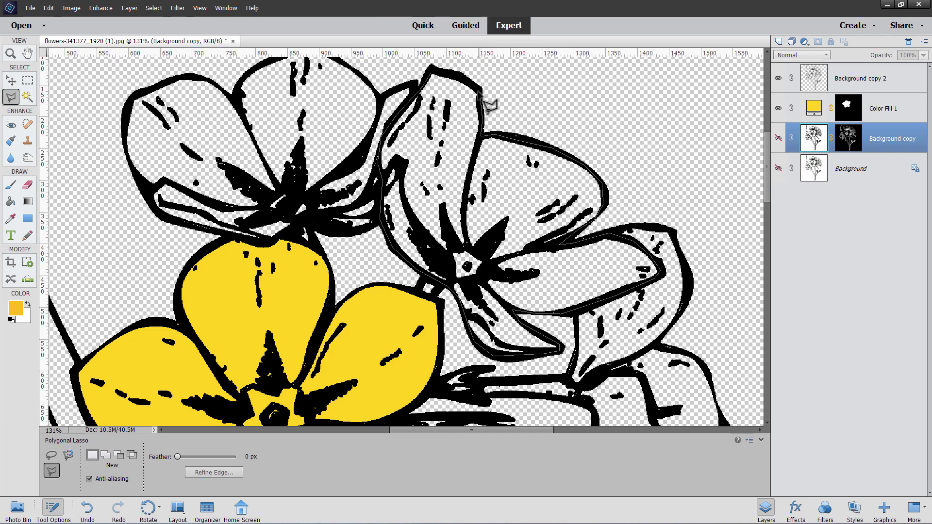
left_click(432, 71)
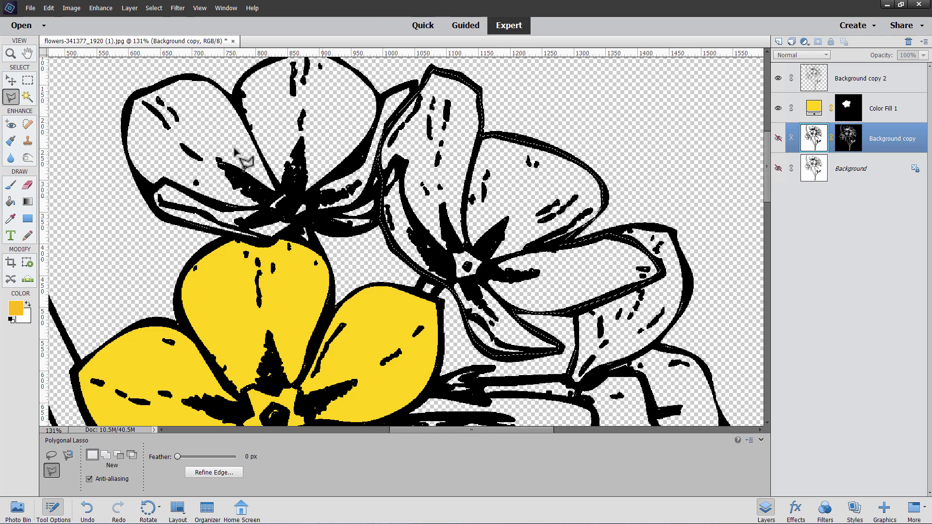
Create a solid color fill layer from the upper-right flower selection in orange-yellow #ffbe21, and make Background copy the active layer
left_click(131, 8)
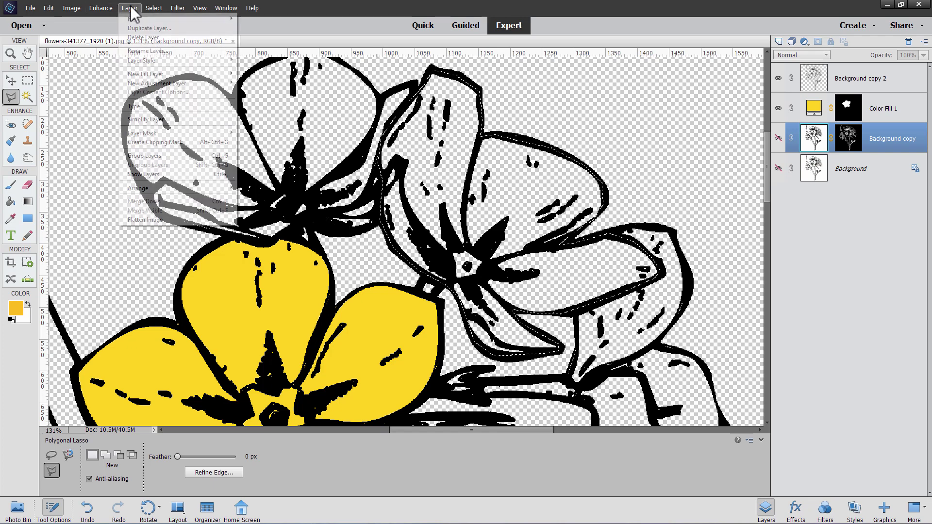
mouse_move(165, 73)
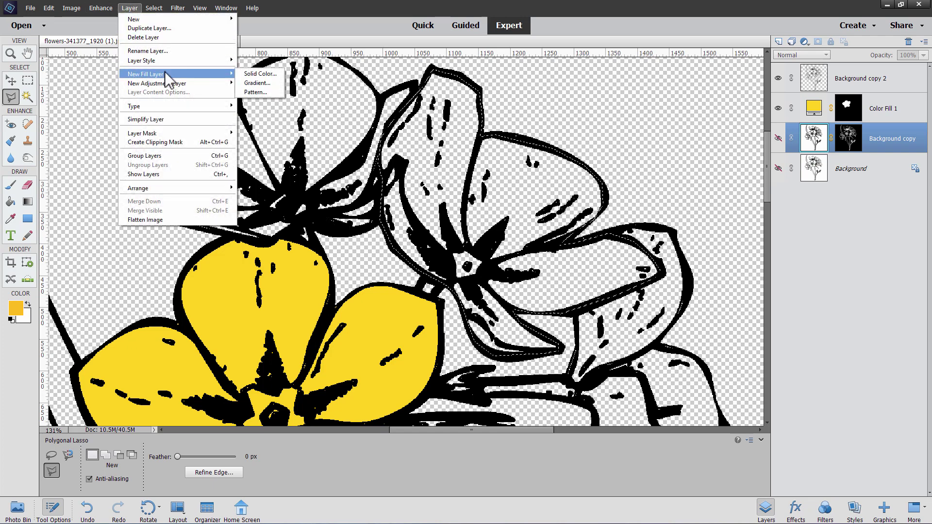
left_click(268, 73)
left_click(739, 126)
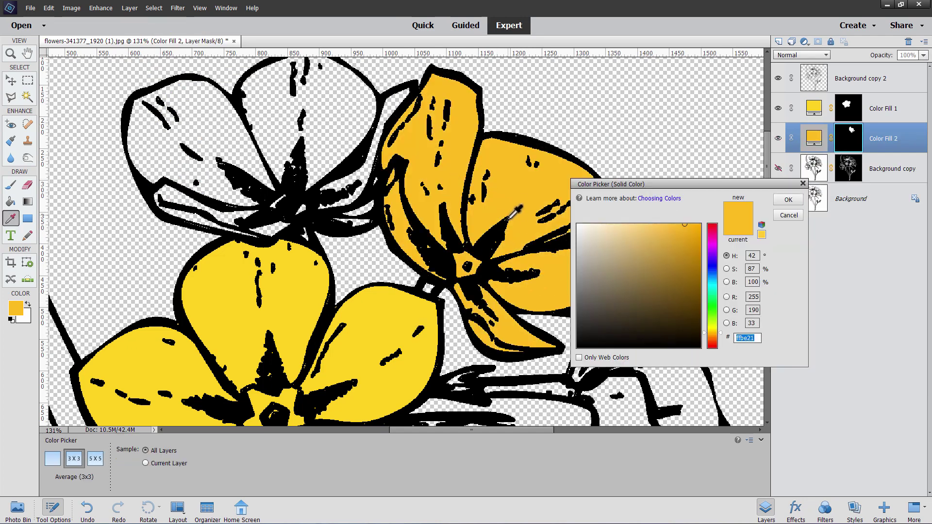
left_click(788, 199)
key("l")
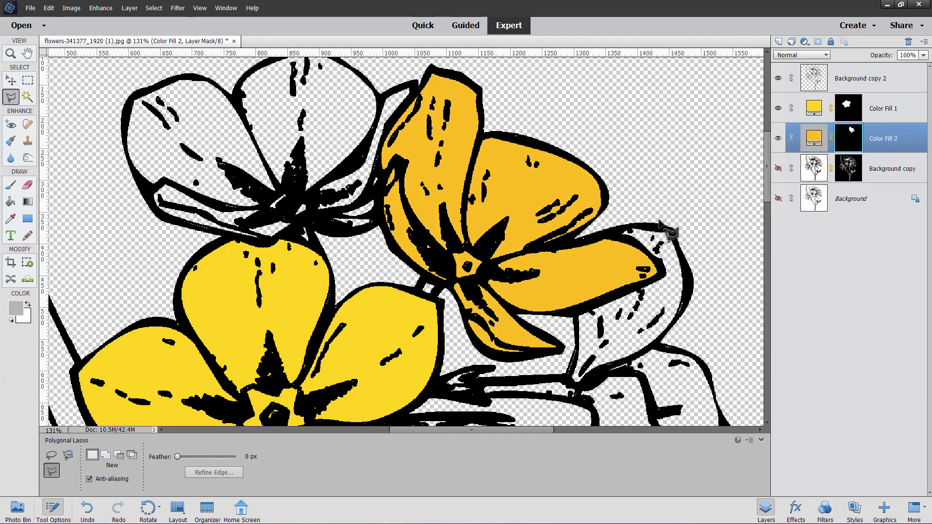
scroll(515, 288, "down", 5)
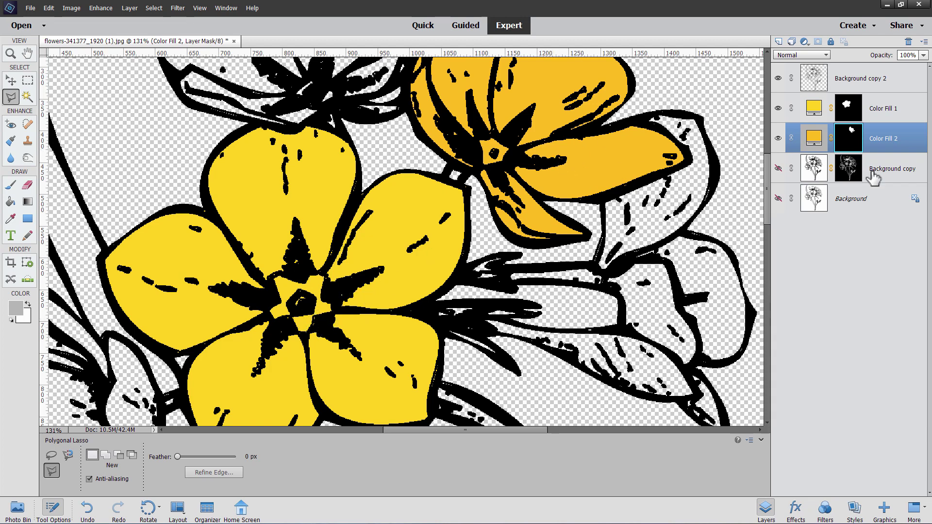
left_click(882, 177)
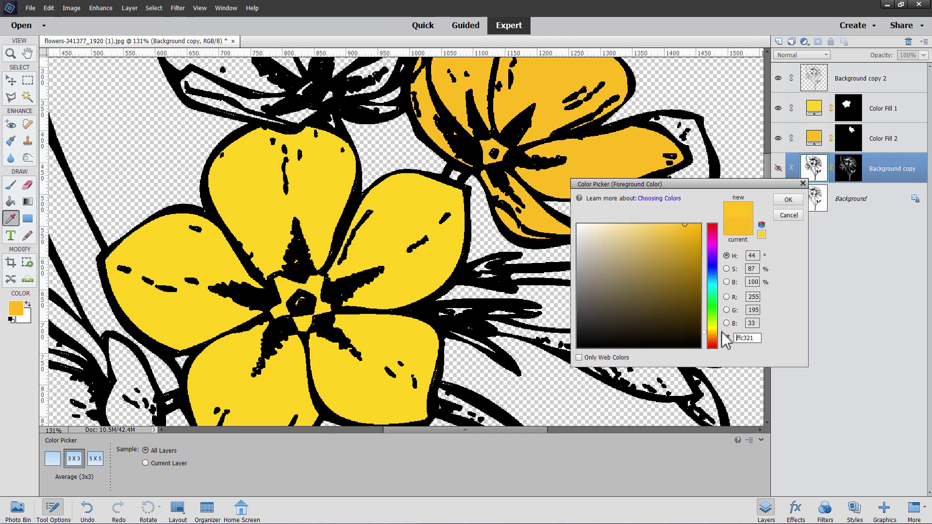
left_click_drag(722, 333, 722, 327)
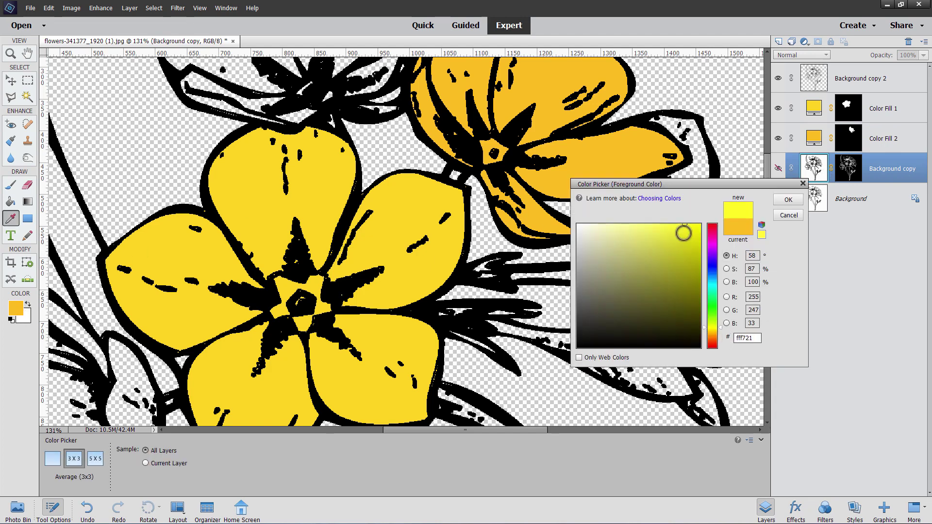
left_click_drag(683, 230, 699, 225)
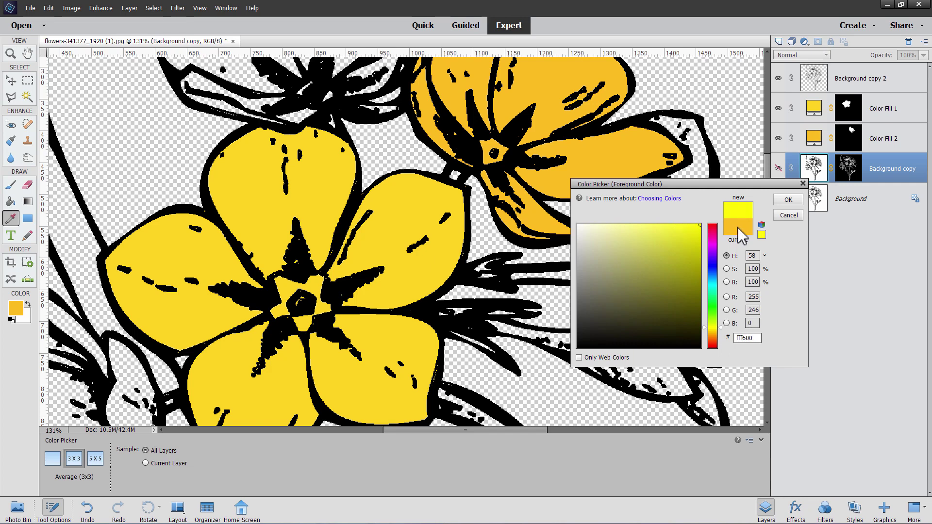
left_click(788, 216)
key("l")
Set the foreground color to the bright yellow #fff200 from the Default color swatches and close the swatches
left_click(227, 8)
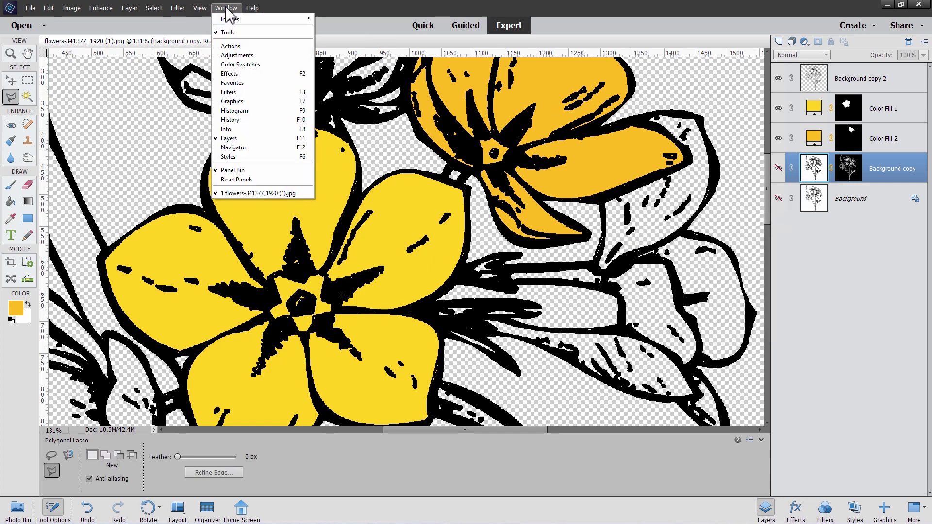
left_click(240, 64)
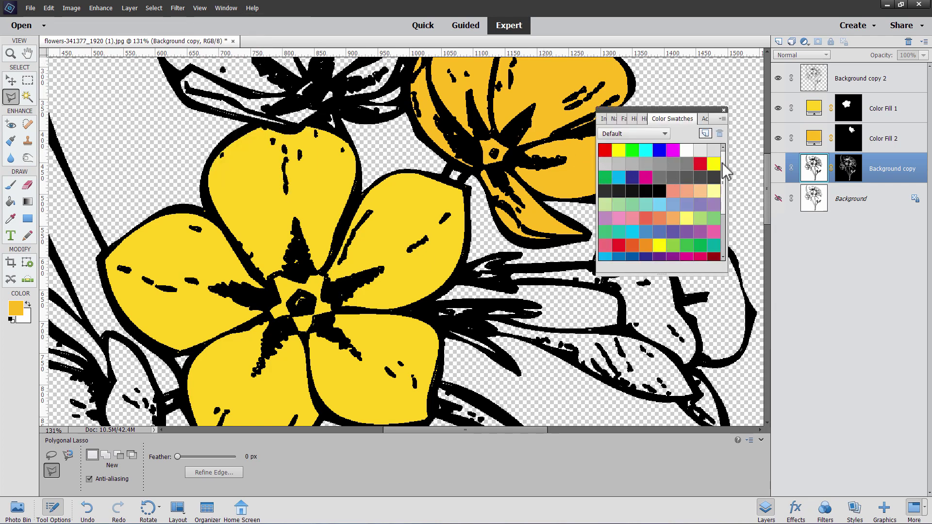
left_click(713, 164)
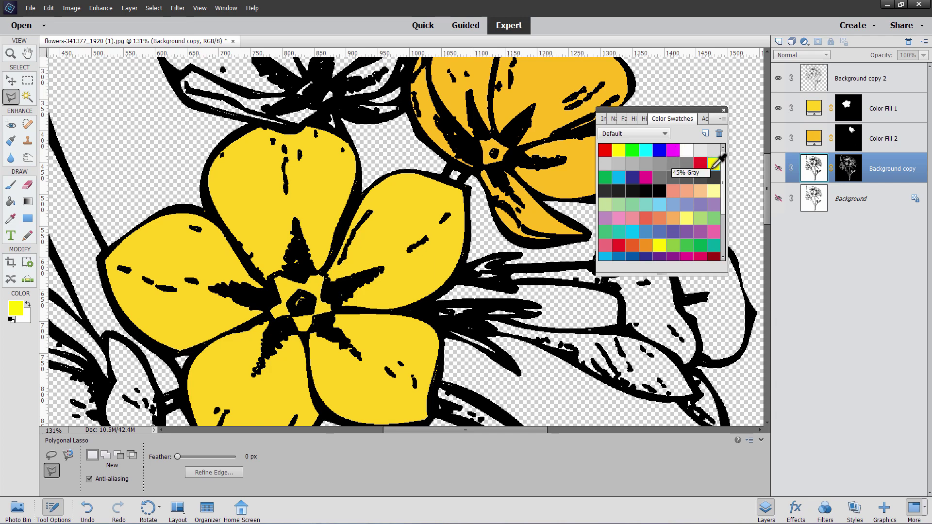
left_click(724, 110)
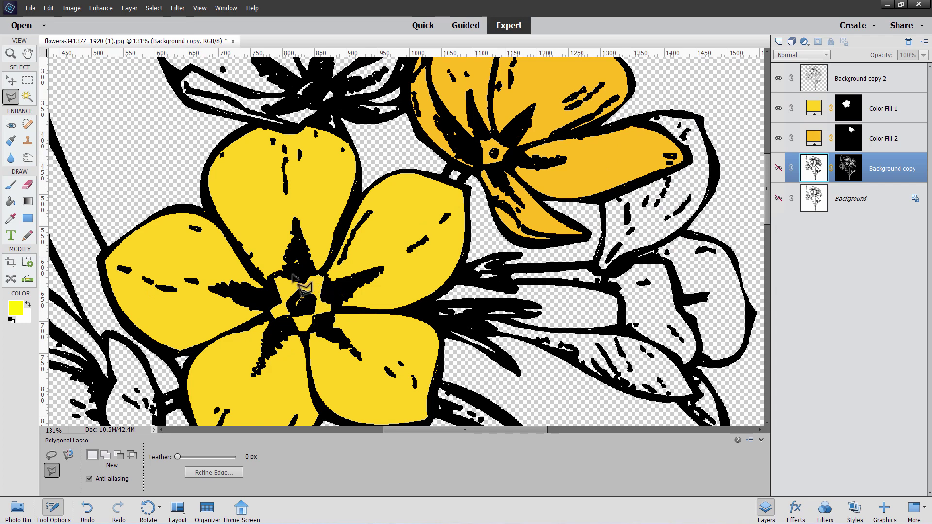
Lasso the star-shaped center of the central yellow flower and close the selection
left_click(297, 278)
left_click(271, 278)
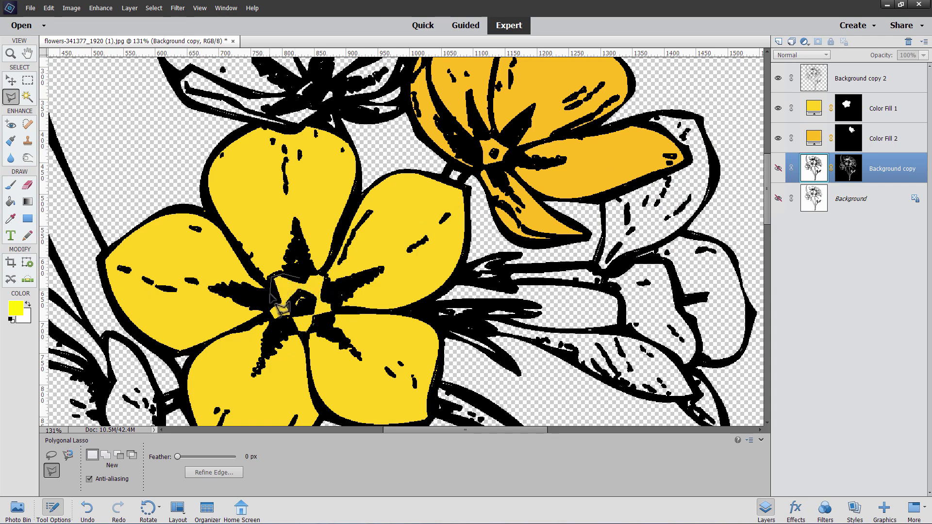
left_click(276, 297)
left_click(267, 310)
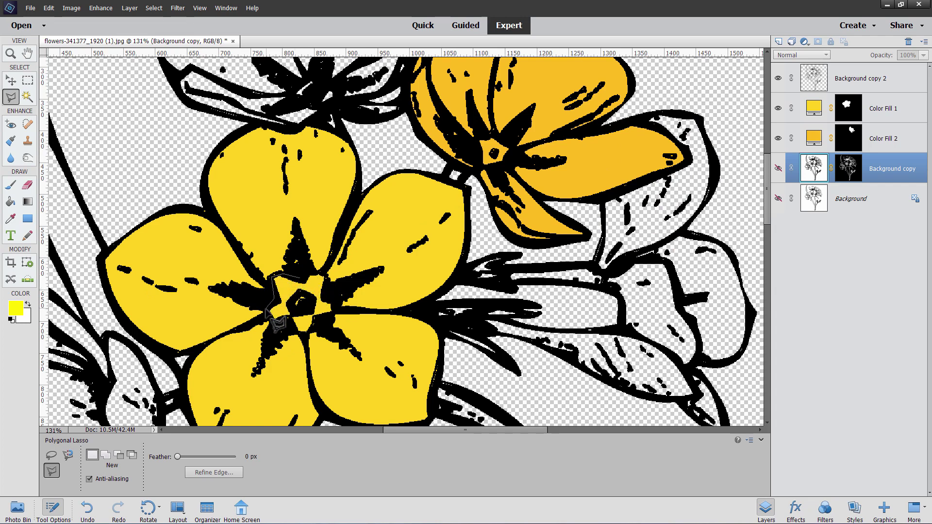
left_click(274, 333)
left_click(307, 333)
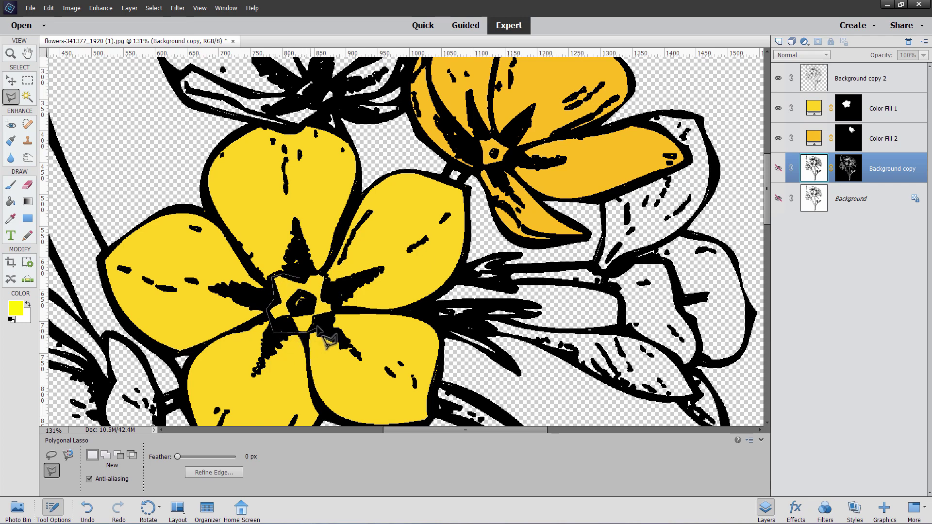
left_click(334, 310)
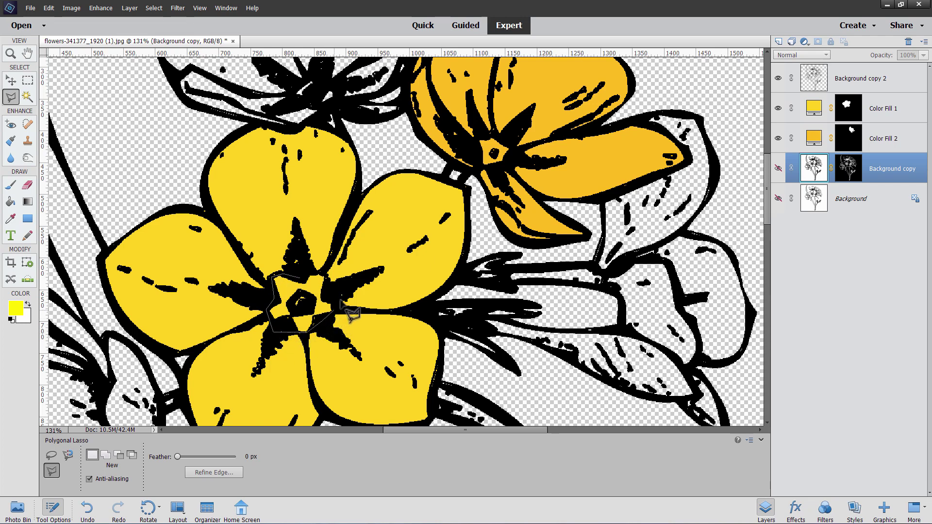
left_click(331, 277)
left_click(302, 280)
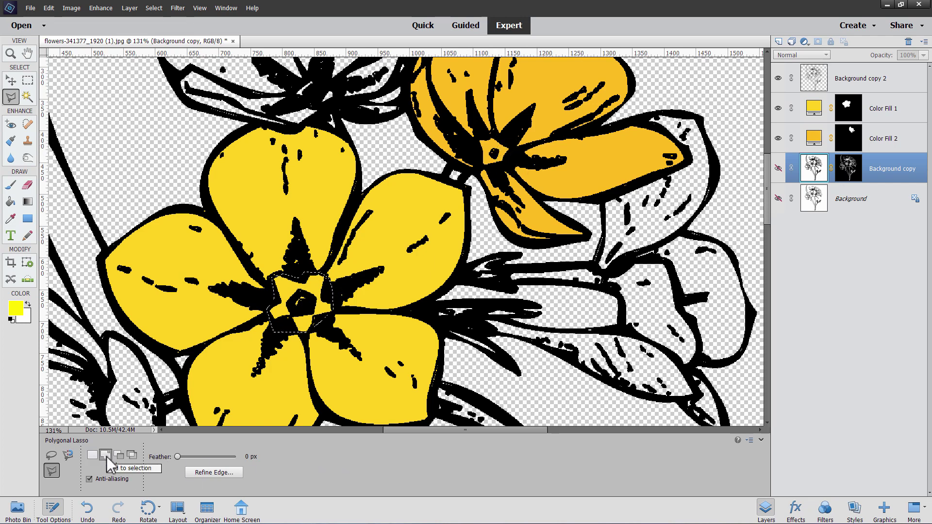
Add the center of the orange upper-right flower to the existing lasso selection
left_click(106, 457)
left_click(481, 167)
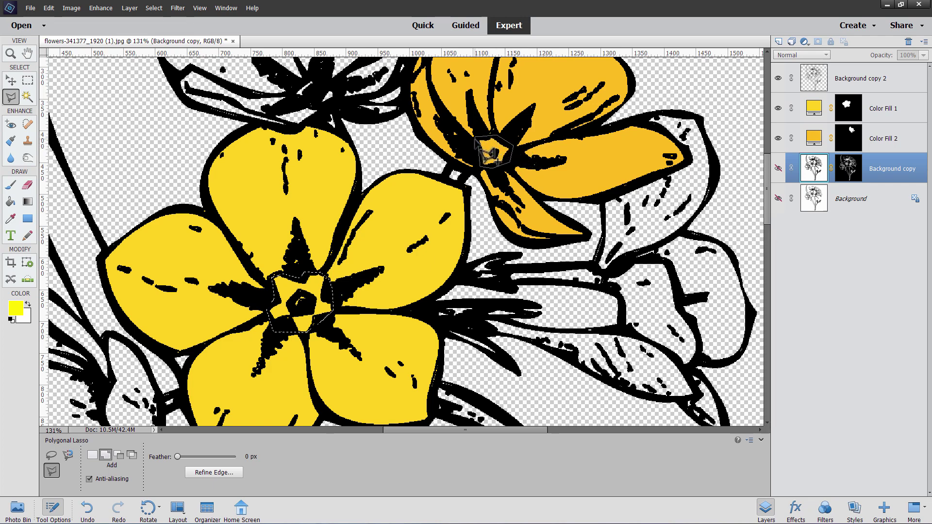
left_click(484, 149)
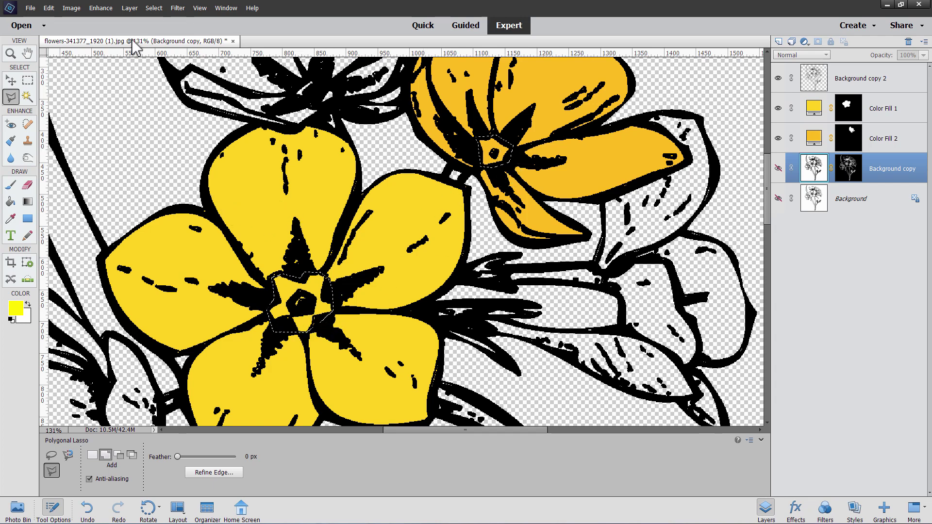
Create a solid color fill layer in #fff200 from the flower-centers selection and move it directly above Color Fill 1
left_click(129, 9)
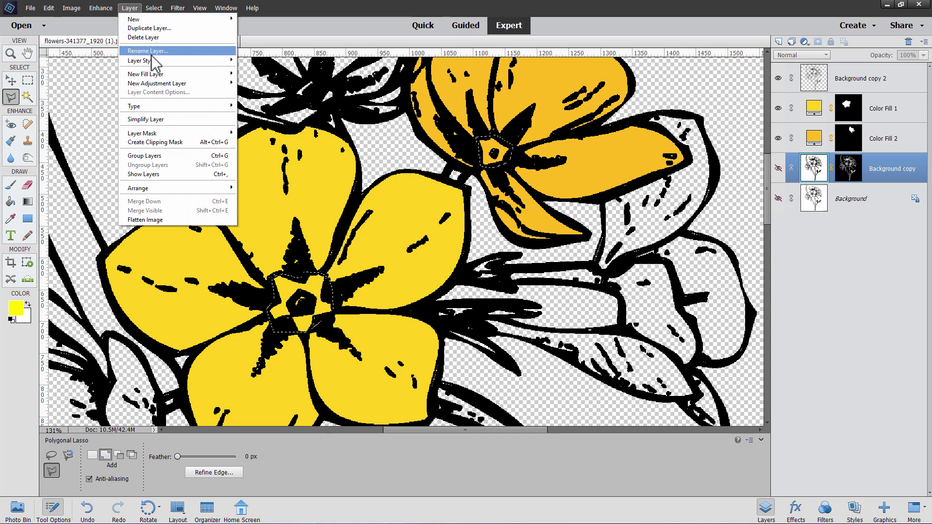
mouse_move(163, 78)
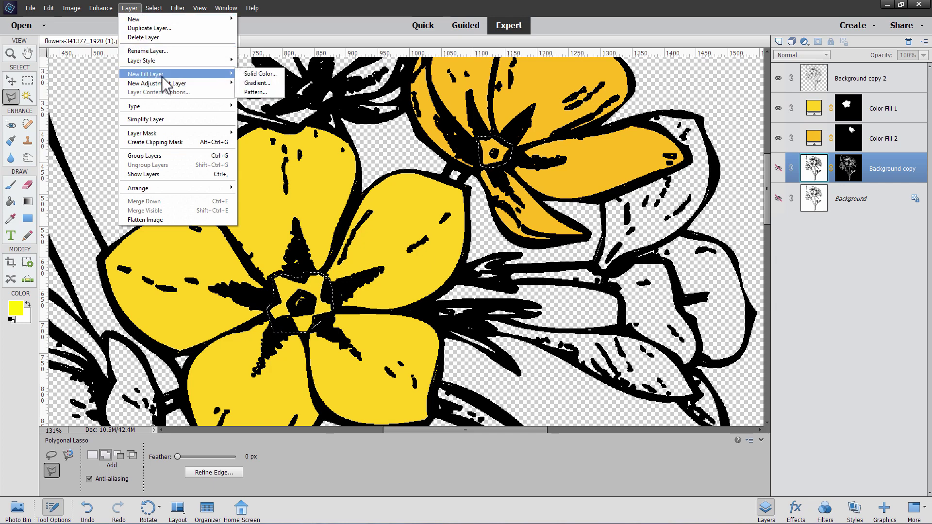
left_click(264, 78)
left_click(729, 125)
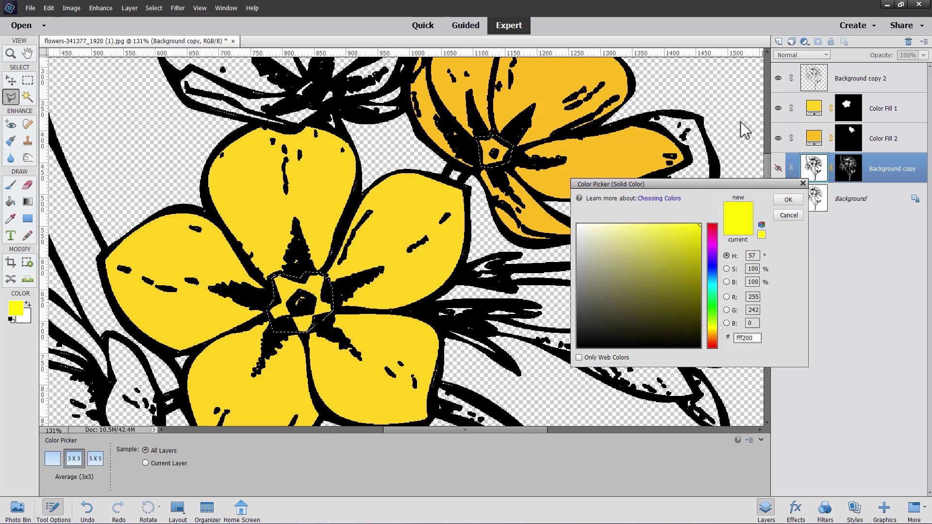
left_click(792, 194)
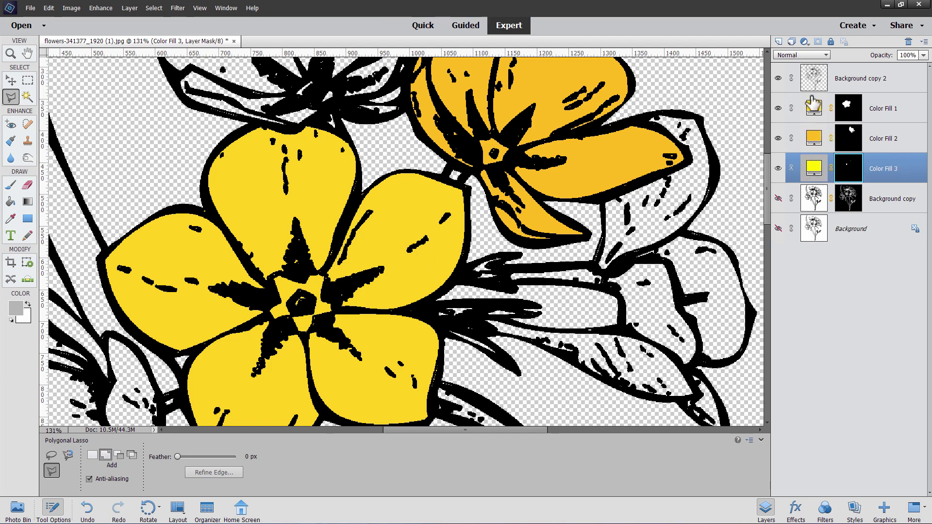
left_click_drag(903, 179, 894, 109)
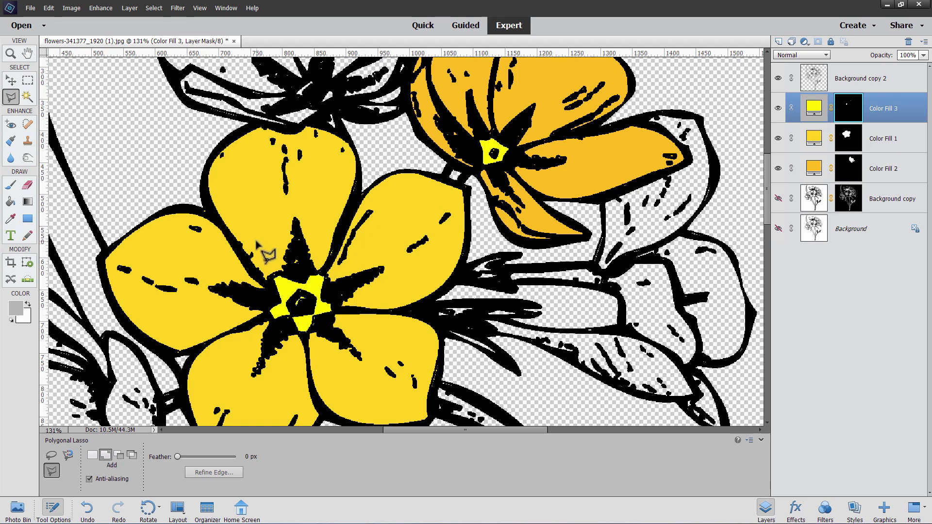
Make Background copy the active layer and activate the Polygonal Lasso tool near the long leaf
key("ctrl+0")
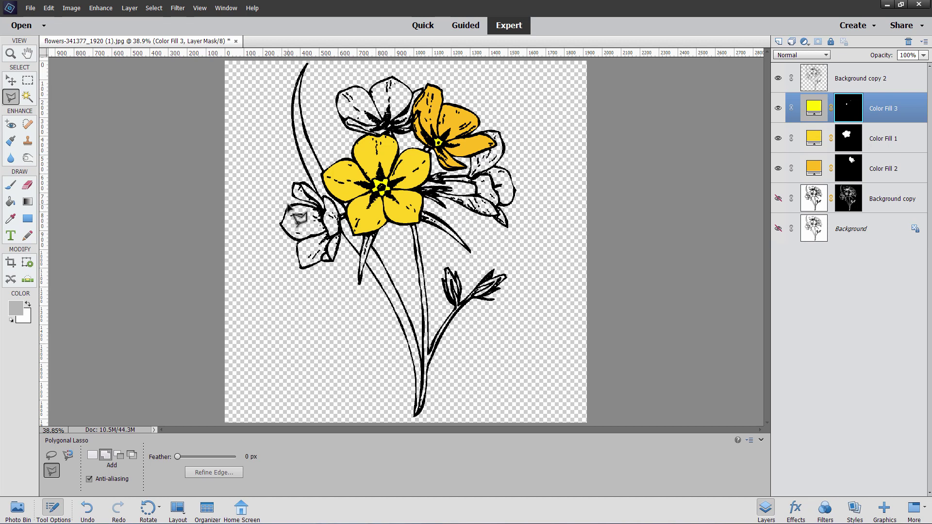
key("z")
left_click(300, 142)
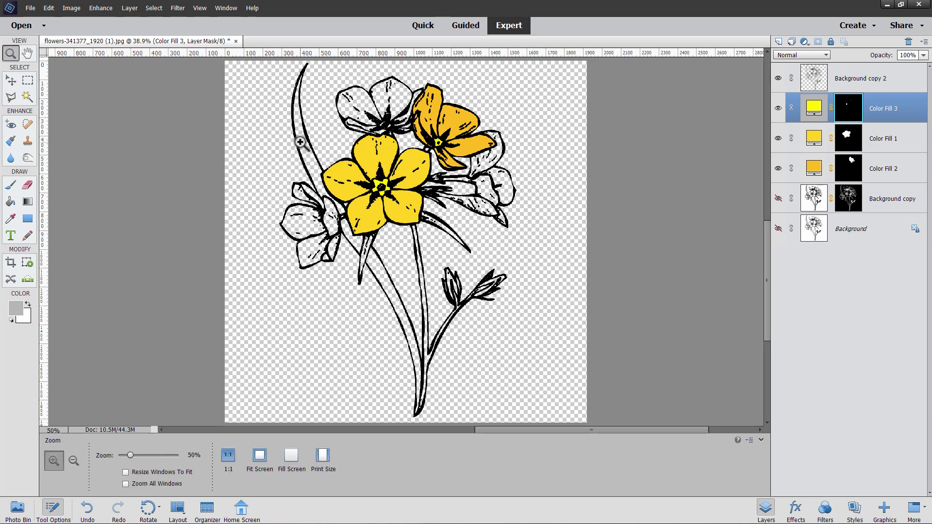
left_click(299, 143)
left_click(296, 143)
left_click(294, 144)
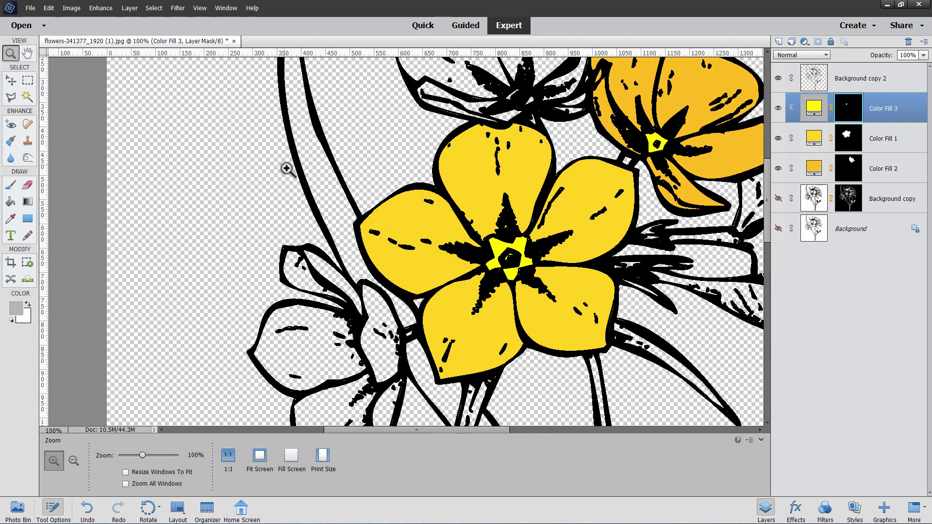
left_click(298, 150)
left_click_drag(298, 150, 322, 298)
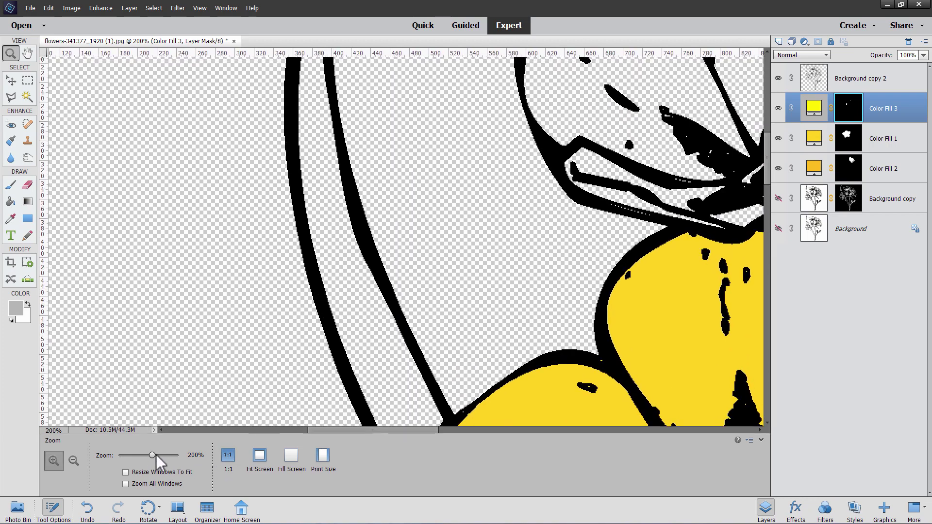
left_click_drag(153, 456, 142, 455)
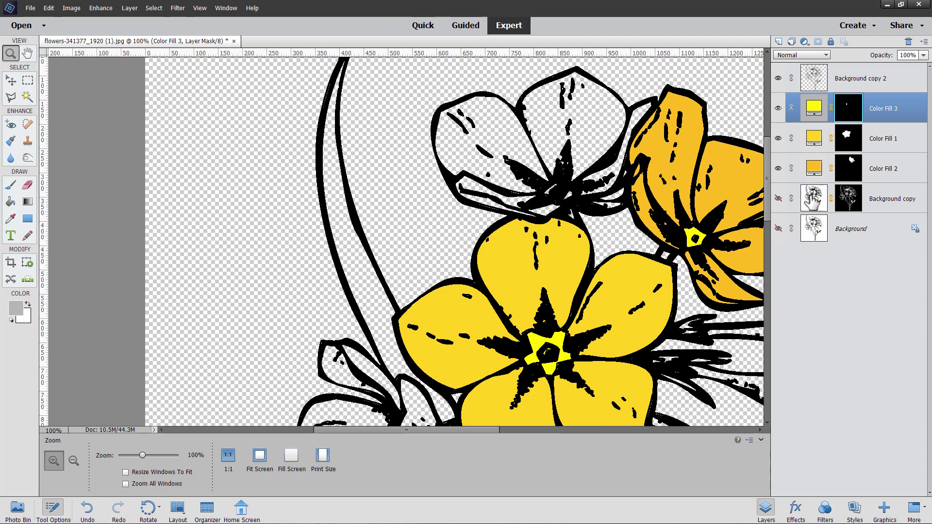
left_click(813, 199)
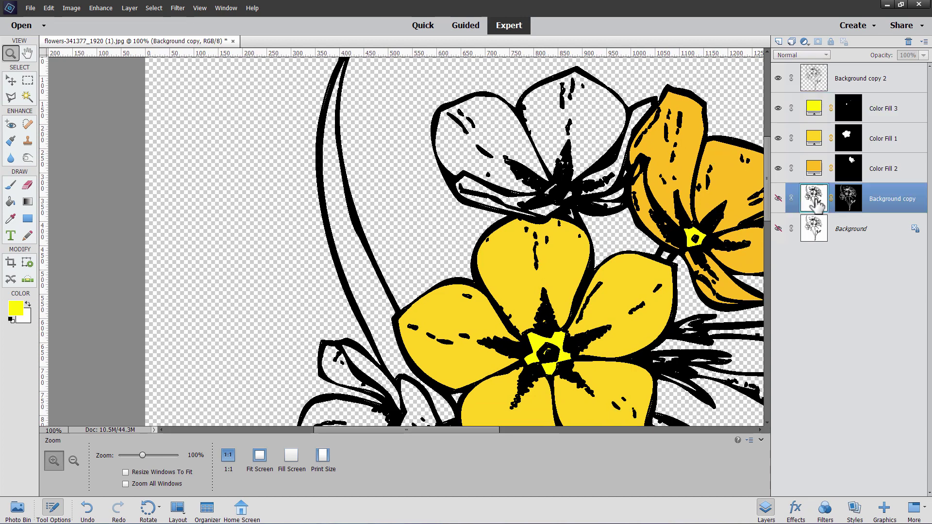
left_click(11, 97)
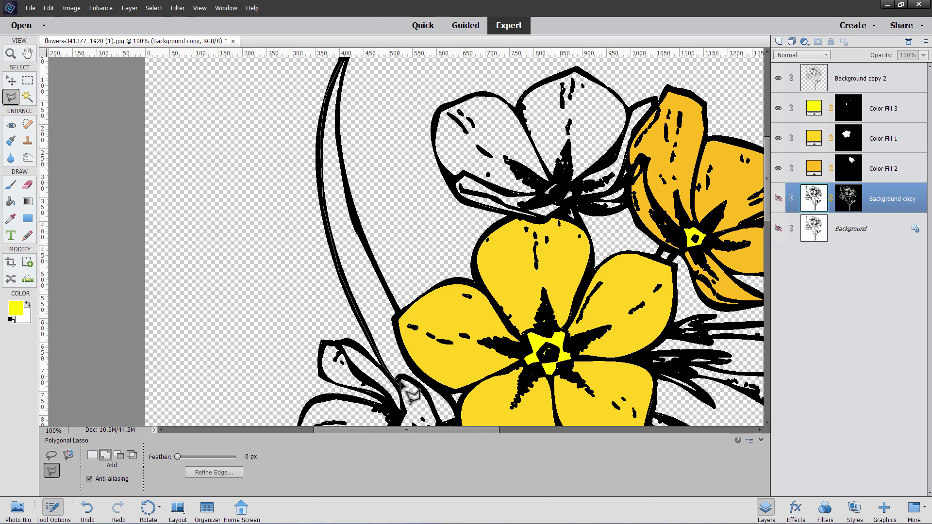
left_click(457, 409)
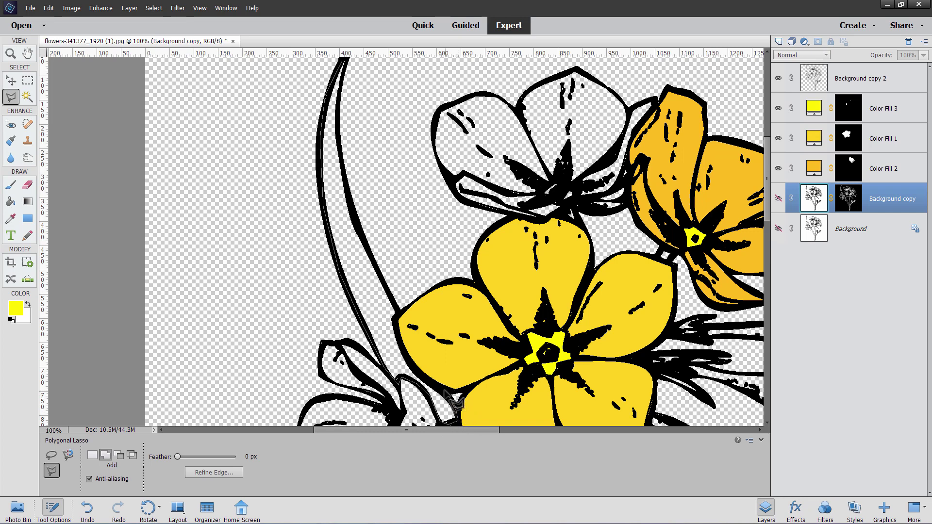
double_click(403, 349)
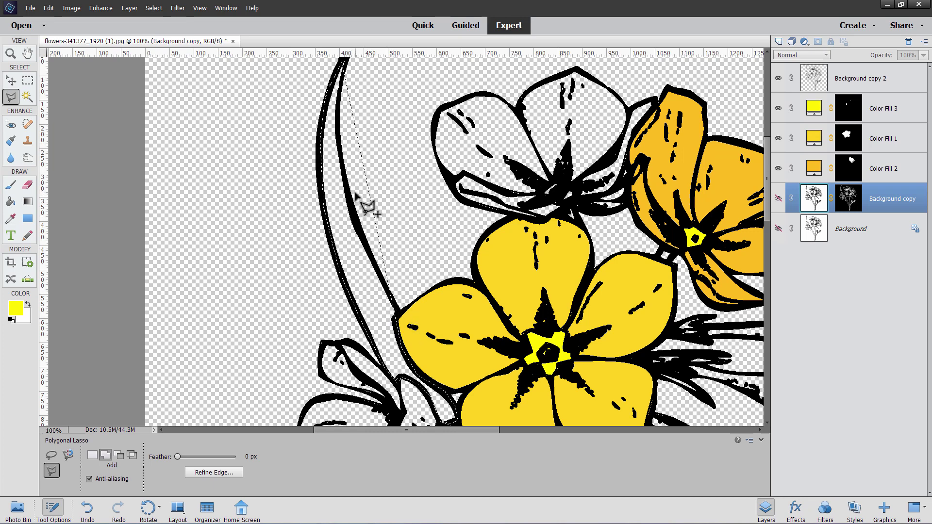
key("ctrl+d")
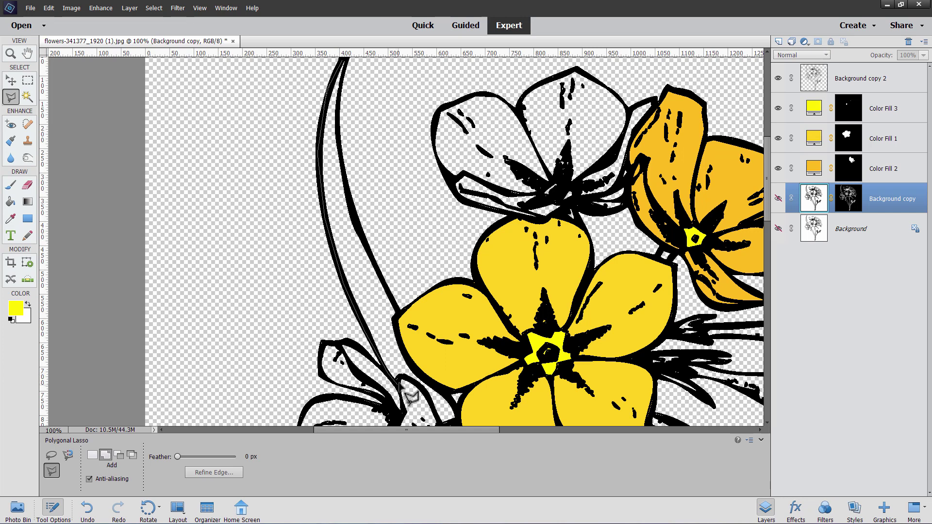
Lasso the long curved leaf beside the central flower, from its base up to the tip, and close the selection
left_click(457, 420)
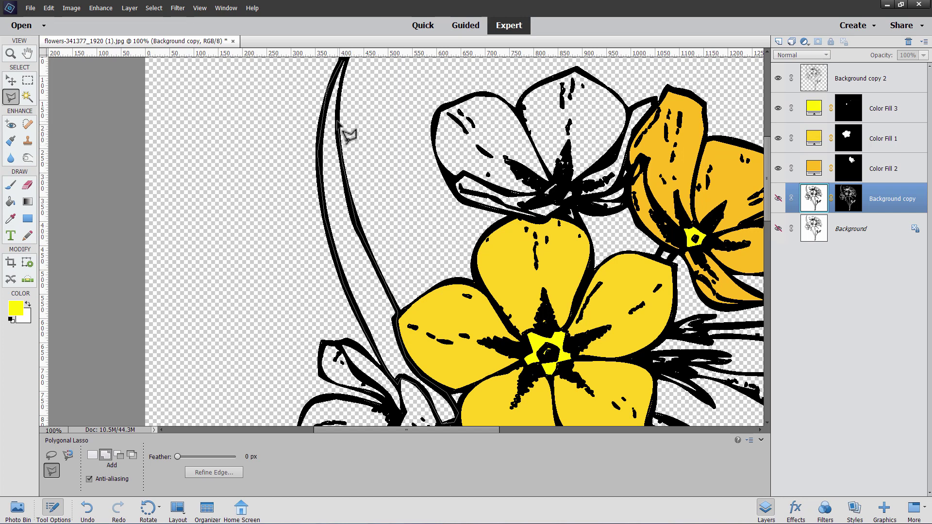
left_click(347, 62)
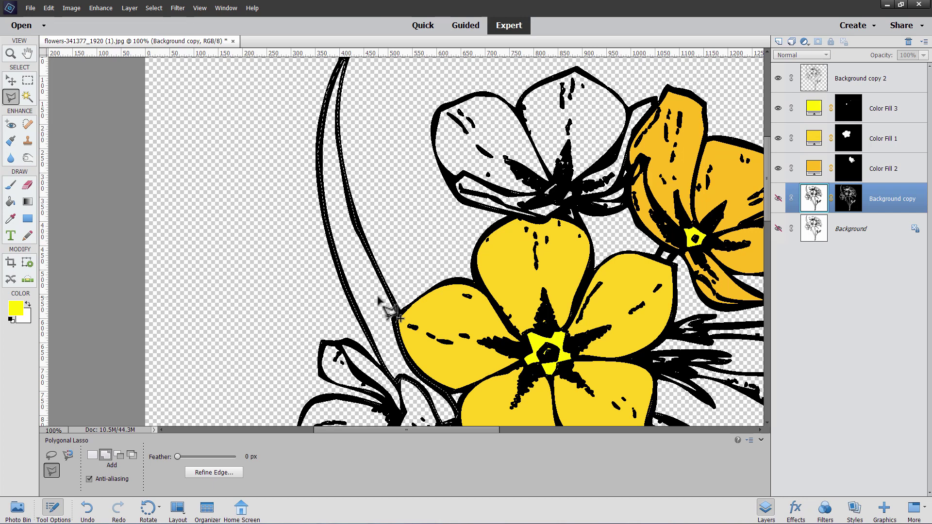
Set the foreground color to green #1cc80a and return to the Polygonal Lasso tool
left_click(14, 313)
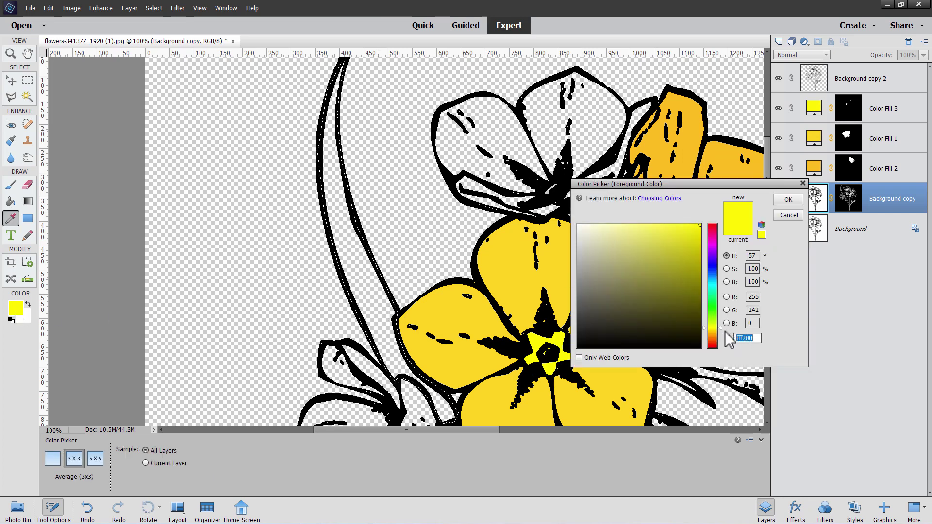
left_click_drag(721, 329, 720, 309)
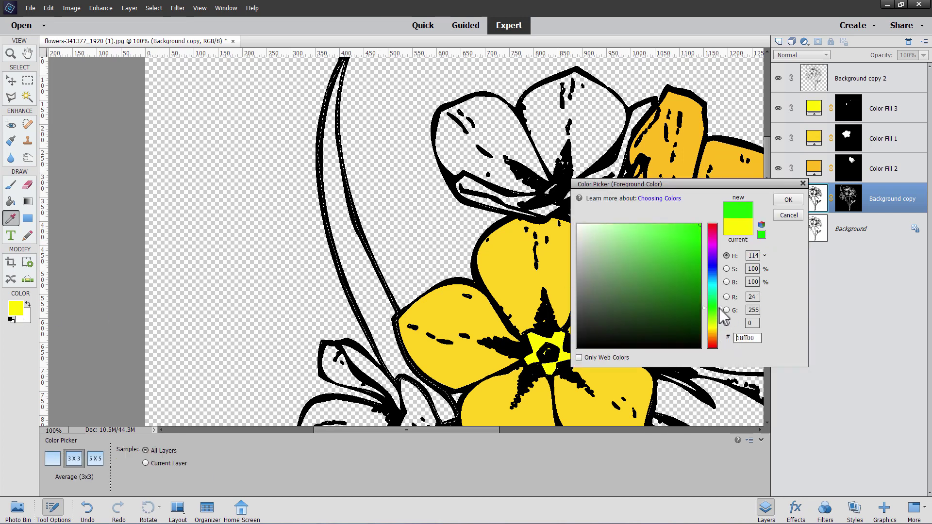
left_click(694, 250)
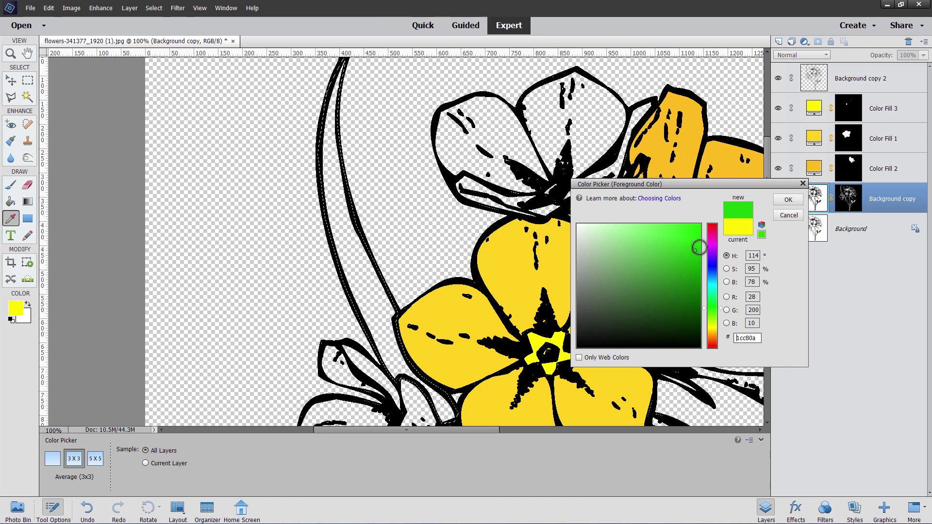
left_click(787, 201)
key("l")
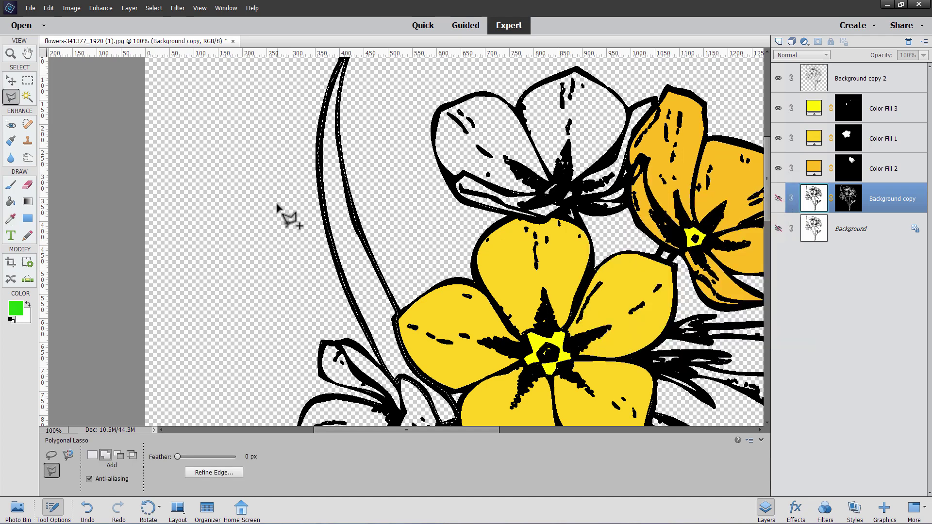
Create a solid color fill layer from the leaf selection in green #1cc80a
left_click(129, 7)
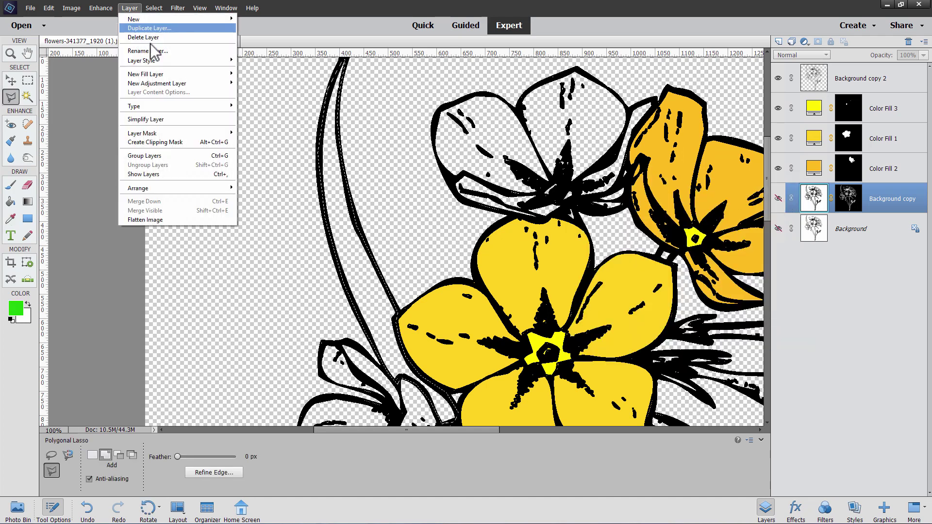
mouse_move(175, 75)
left_click(250, 72)
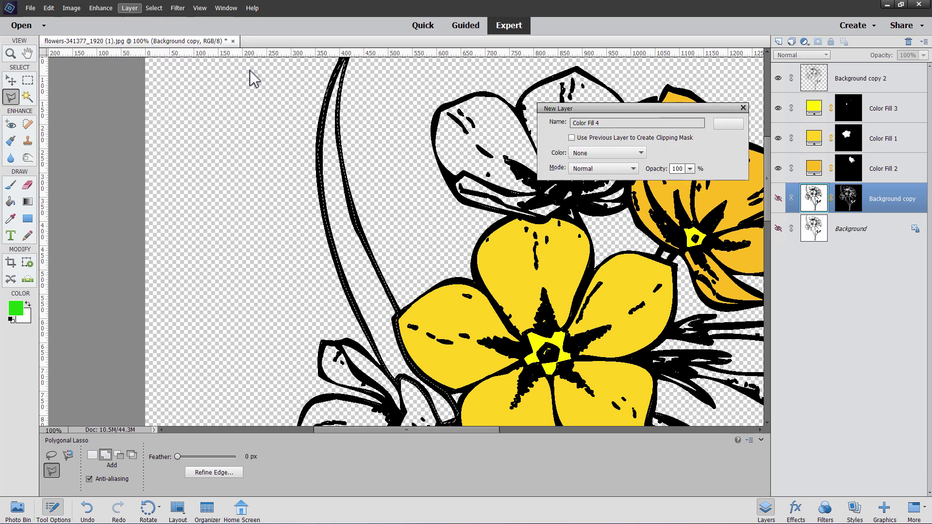
left_click(727, 124)
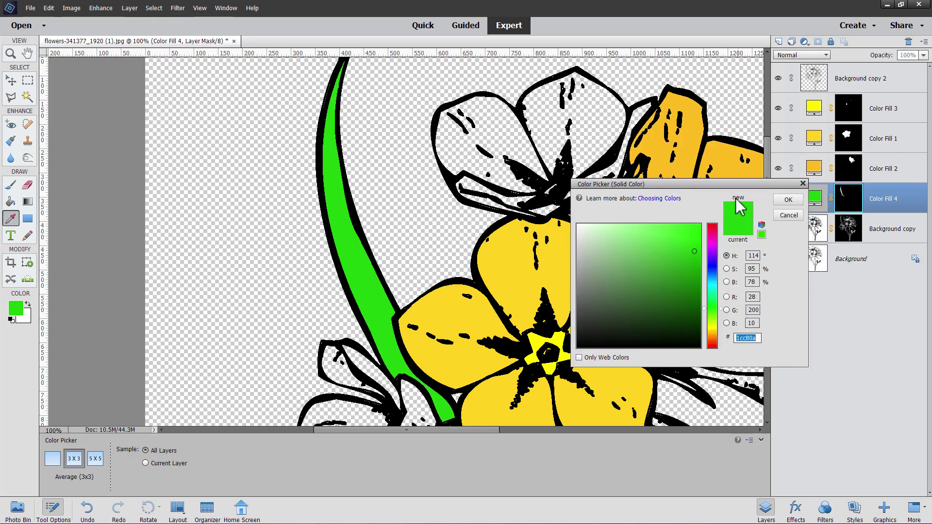
left_click(786, 203)
key("l")
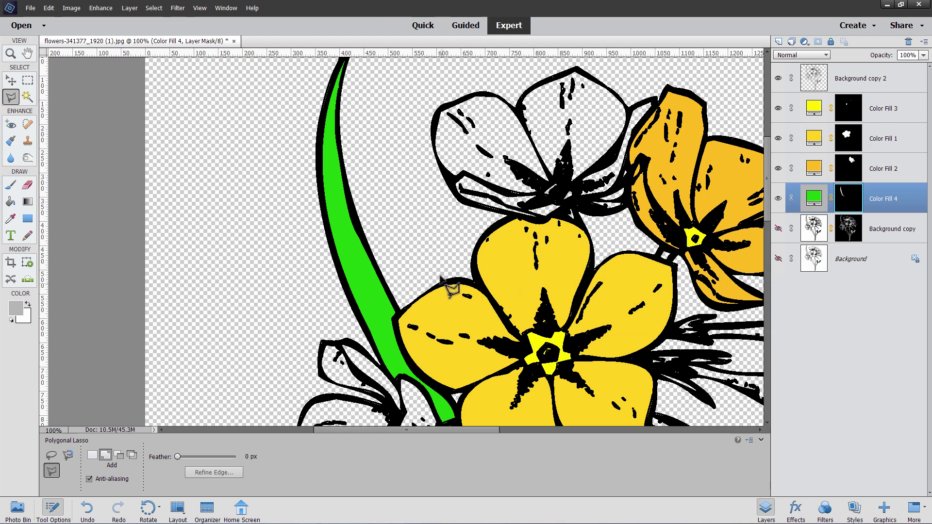
key("ctrl+0")
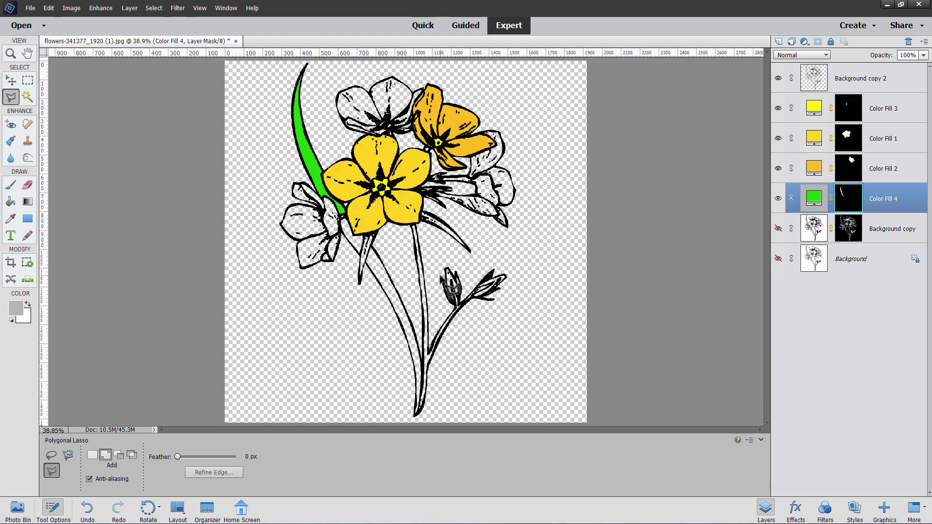
Toggle the visibility of Color Fill 1 to examine which part of the drawing it colors
left_click(10, 80)
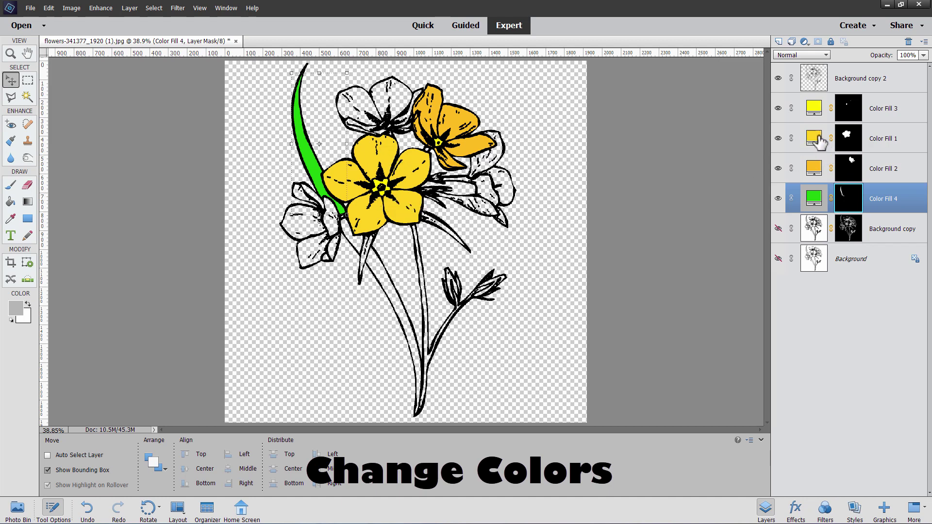
left_click(778, 140)
left_click(779, 140)
left_click(778, 139)
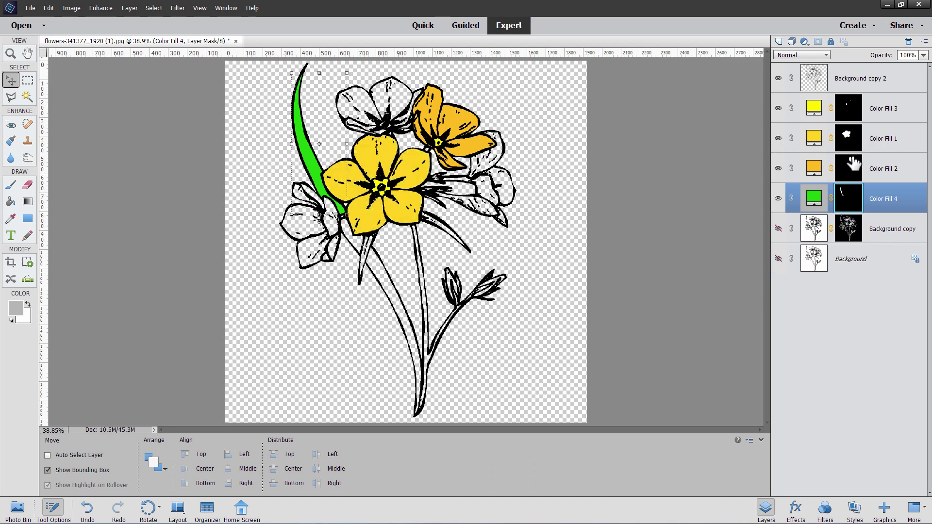
Try recoloring the central flower's Color Fill 1 layer to light pink #fda2da, then cancel the color change
left_click(817, 139)
double_click(816, 138)
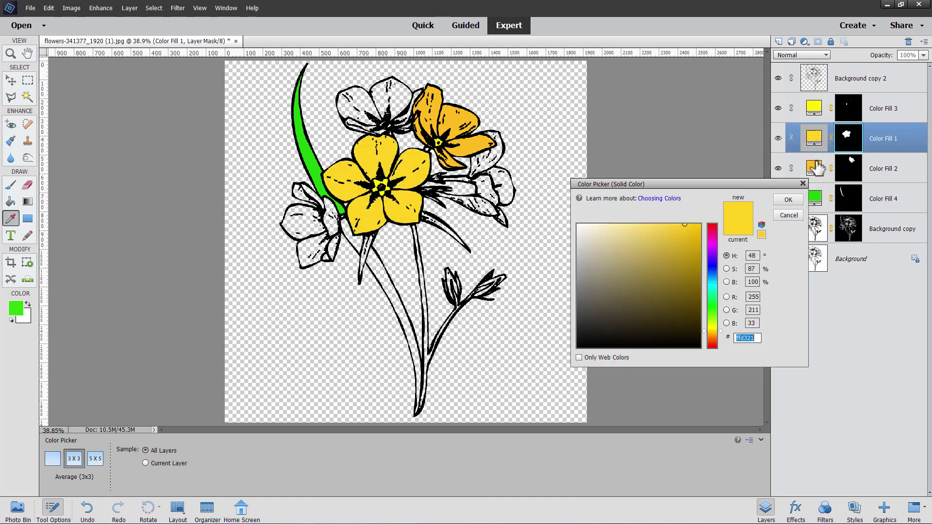
left_click_drag(731, 183, 676, 182)
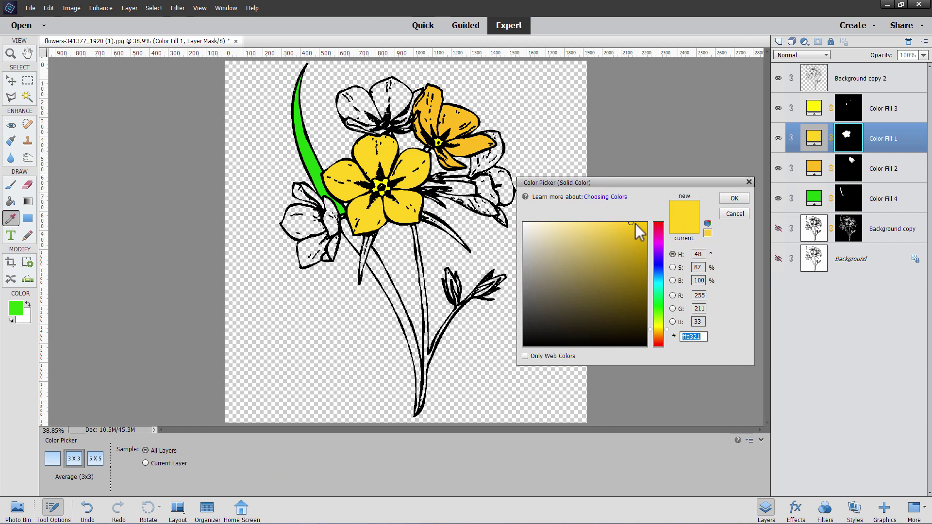
left_click_drag(668, 329, 666, 235)
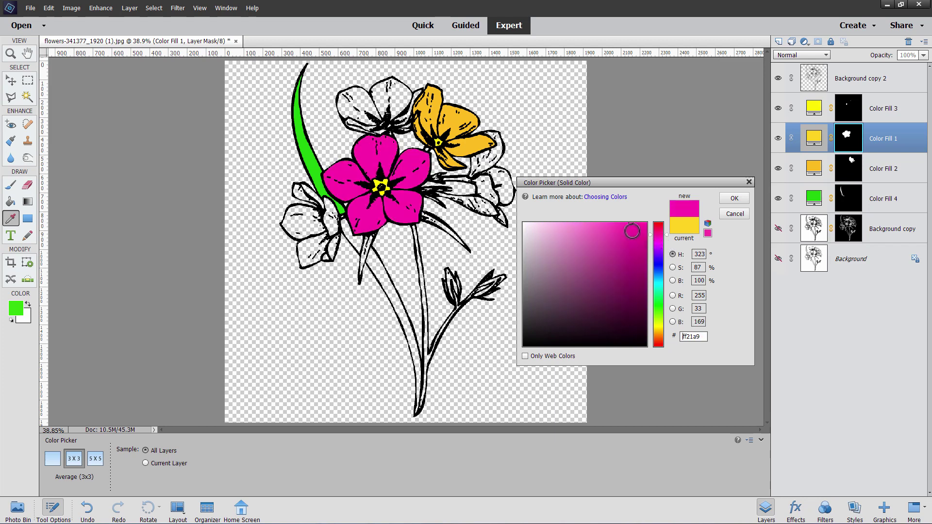
left_click_drag(584, 226, 568, 224)
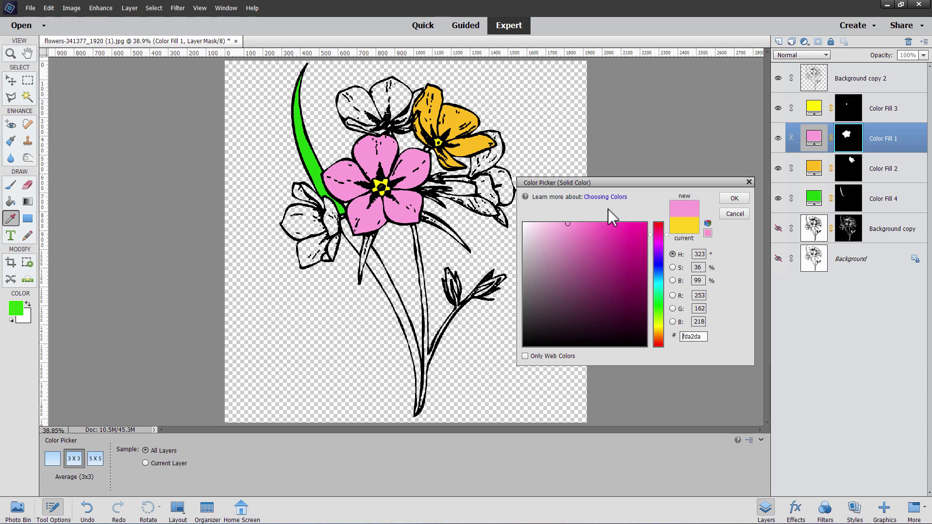
left_click(729, 214)
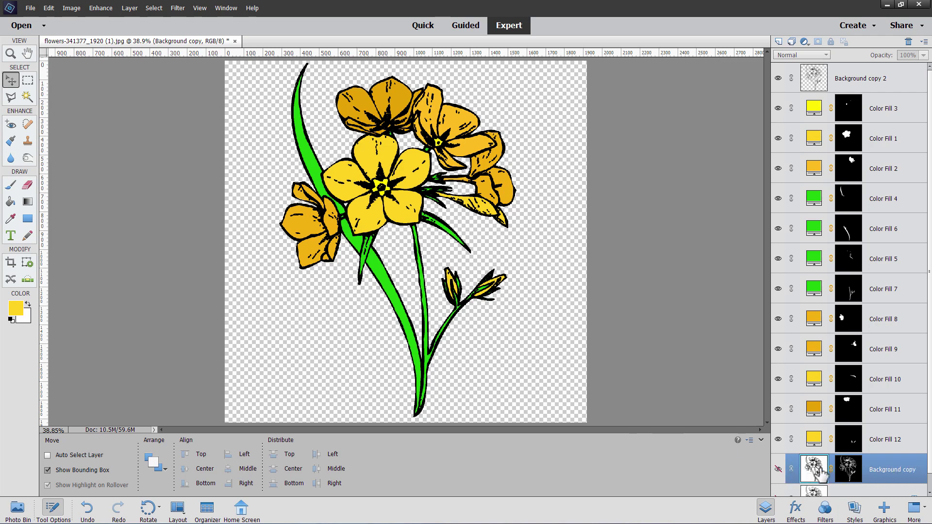
Add a blank layer directly above Background copy and reset the foreground and background colors to black and white
left_click_drag(889, 474, 779, 42)
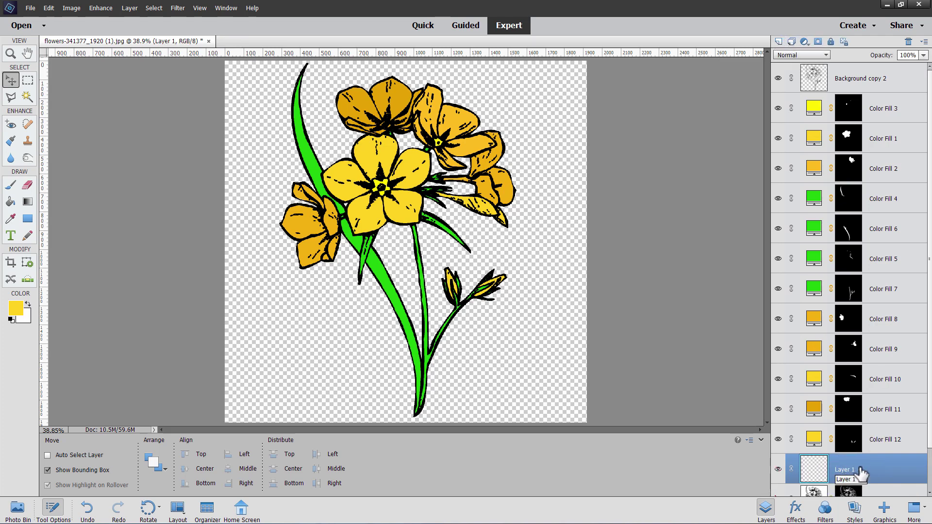
left_click(11, 320)
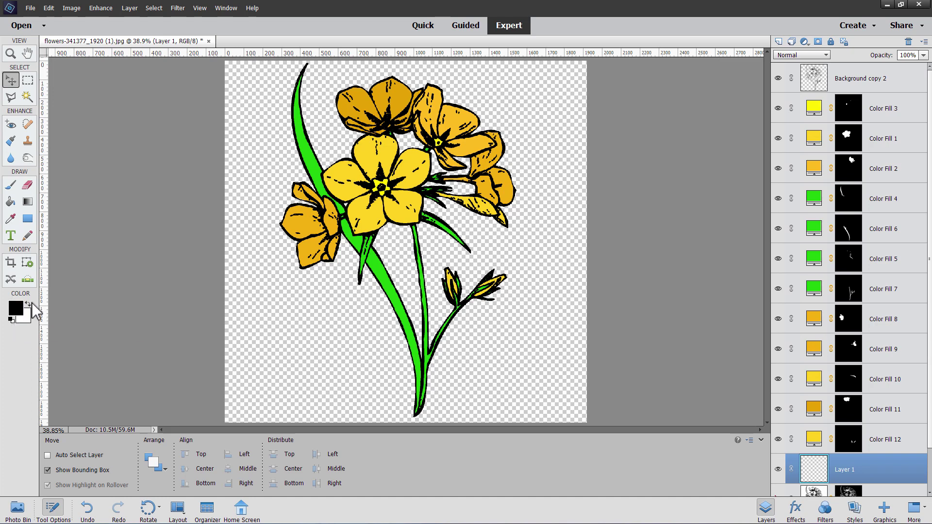
Fill Layer 1 with solid white using the Paint Bucket, and hide that layer
left_click(29, 305)
left_click(10, 206)
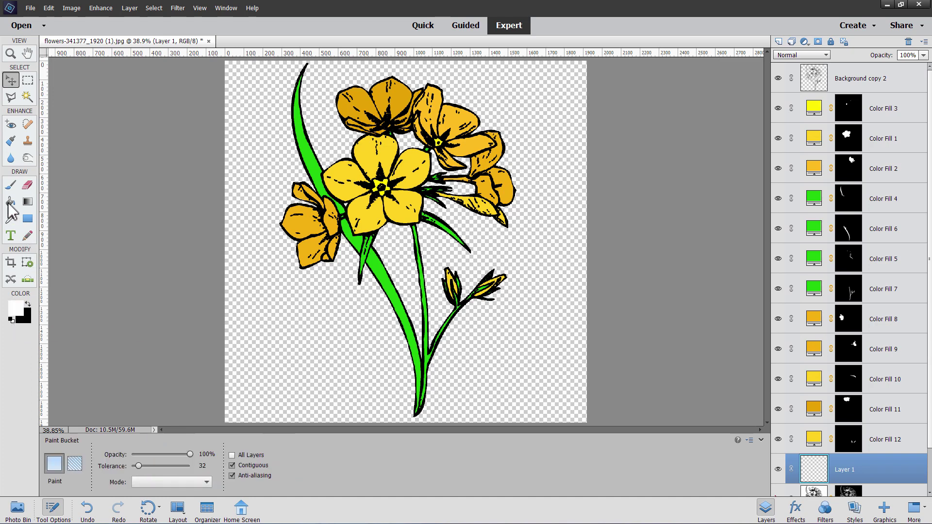
left_click(323, 323)
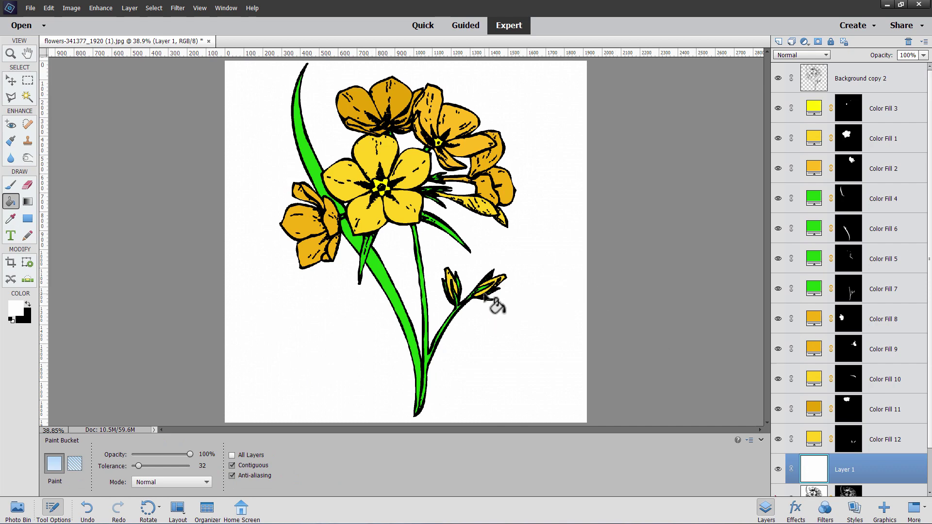
left_click(778, 470)
left_click(777, 470)
left_click(777, 470)
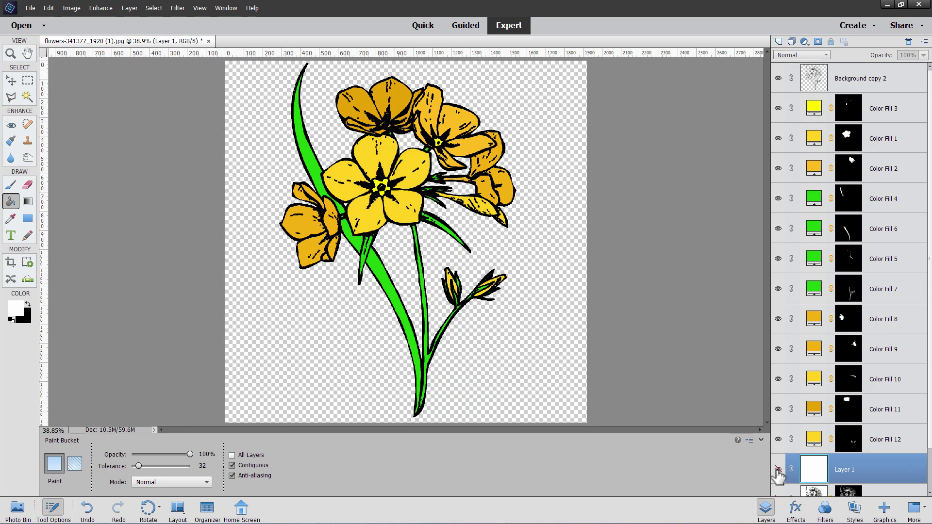
Add a blank layer above Layer 1 and fill it with a diagonal linear gradient from the Pastels preset Yellow, Green, Blue
left_click(779, 41)
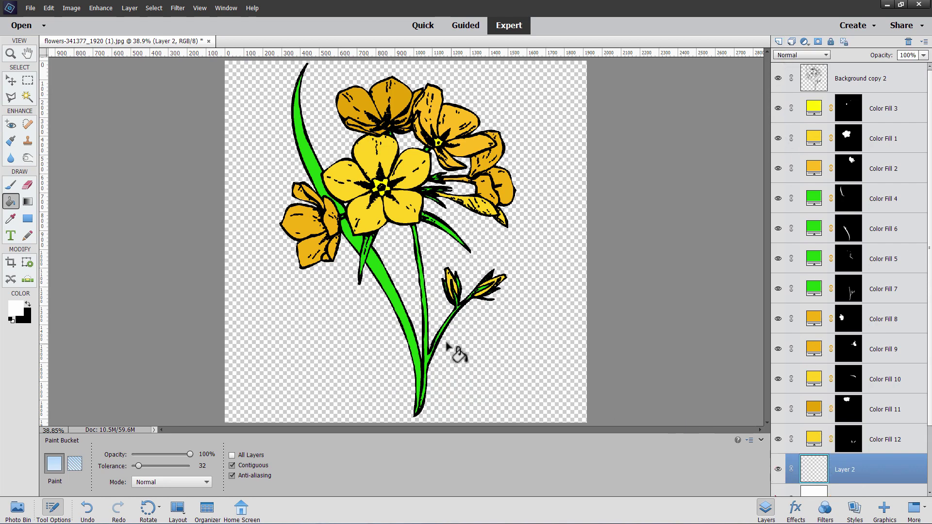
left_click(28, 201)
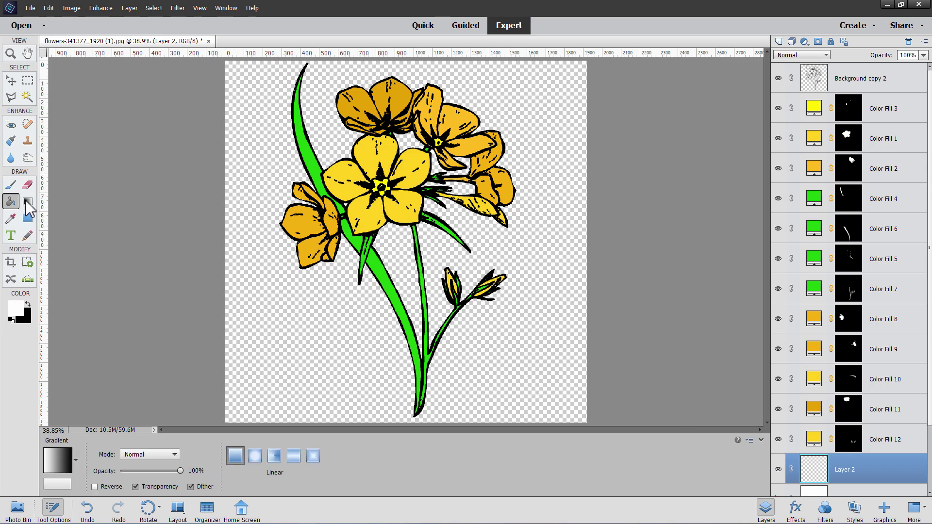
left_click(59, 468)
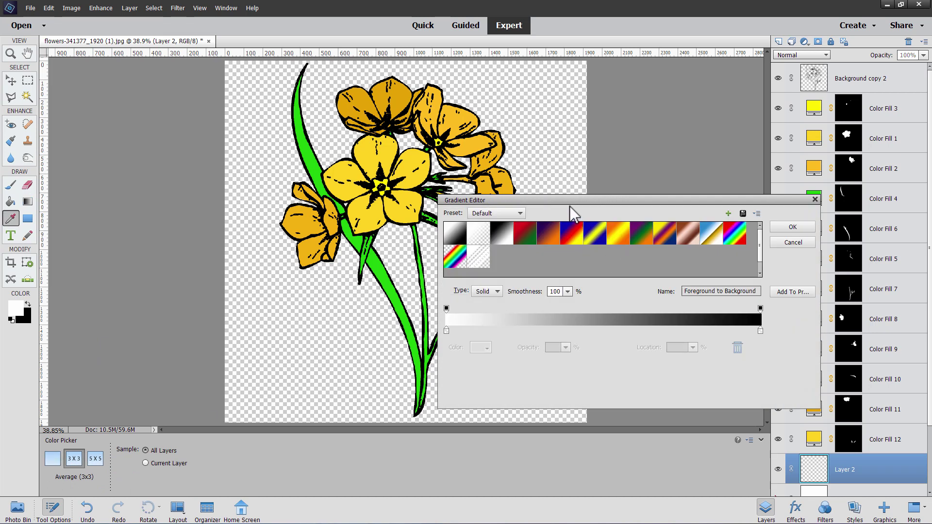
left_click_drag(564, 201, 601, 212)
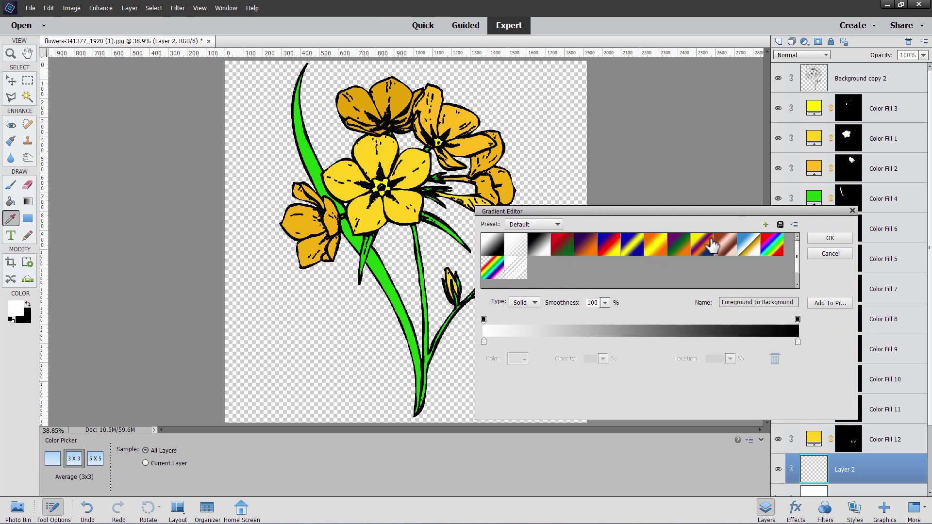
left_click(558, 225)
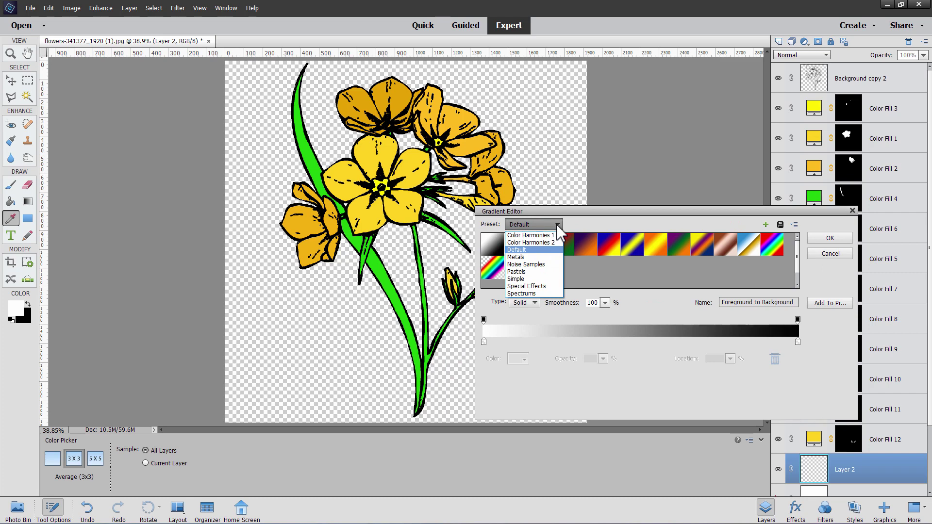
left_click(553, 236)
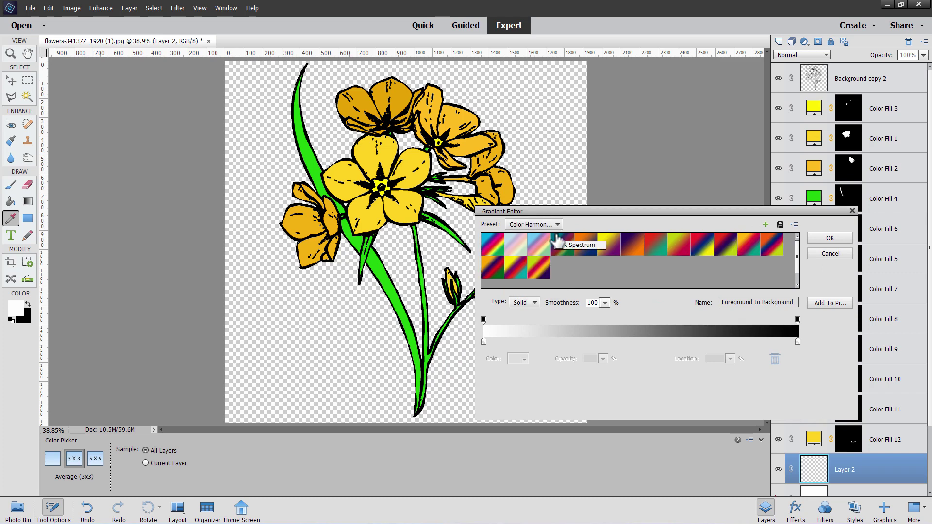
left_click(557, 225)
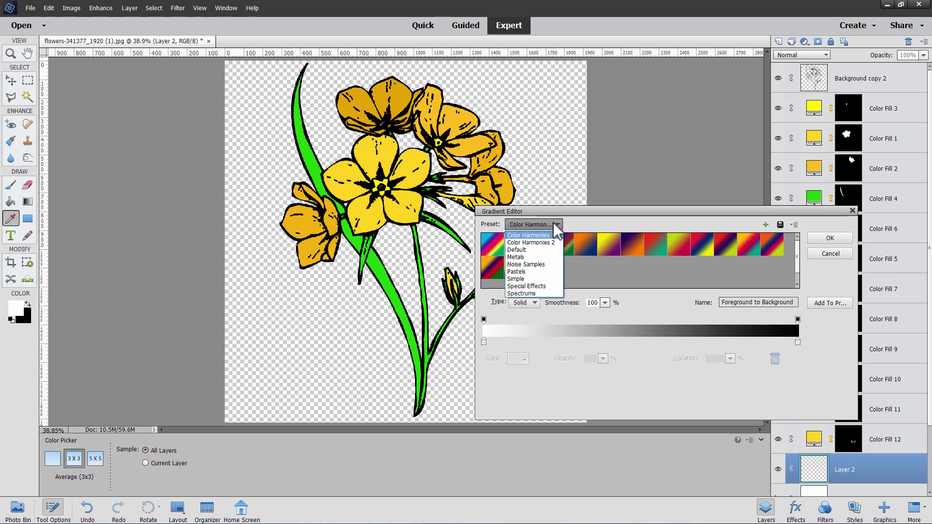
left_click(534, 272)
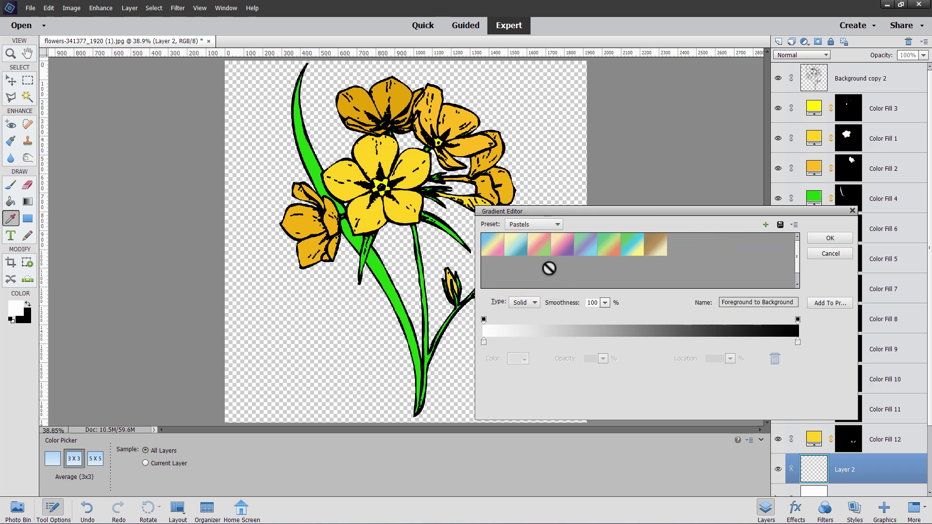
left_click(508, 246)
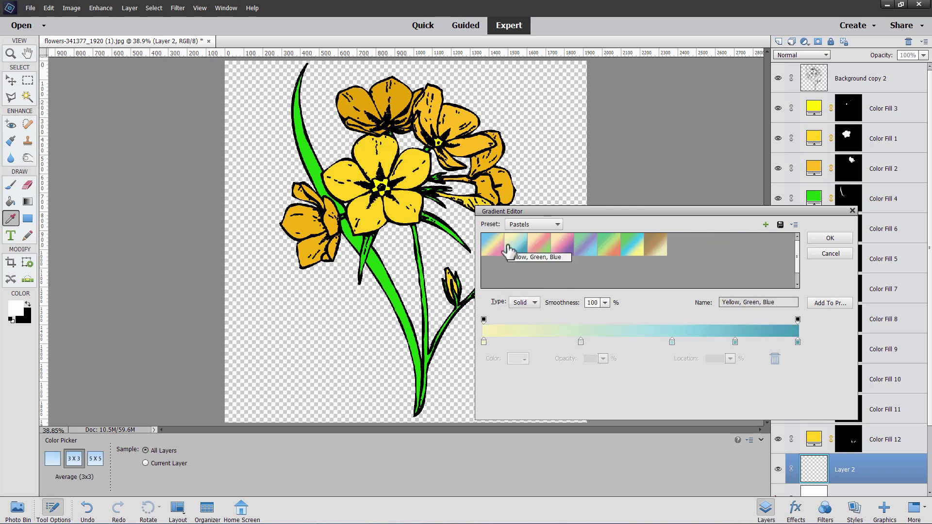
left_click(829, 240)
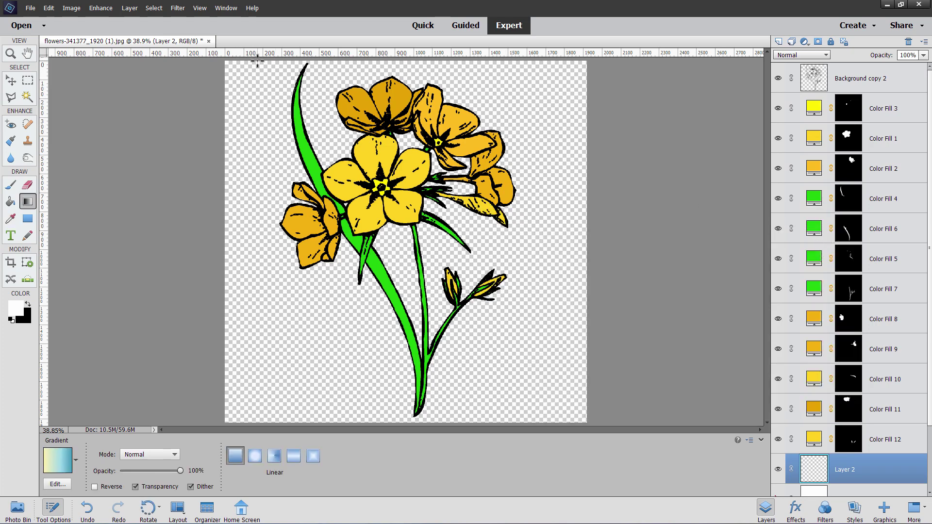
left_click_drag(257, 62, 564, 424)
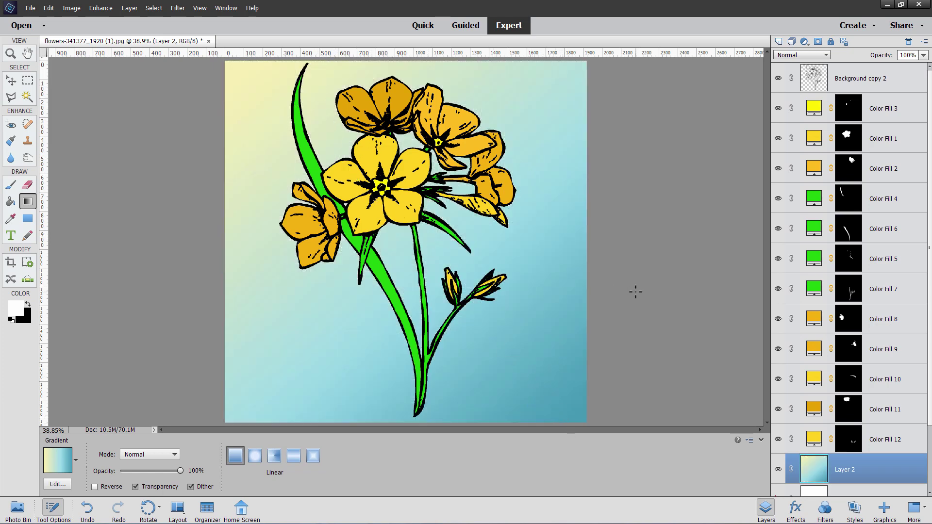
left_click(10, 80)
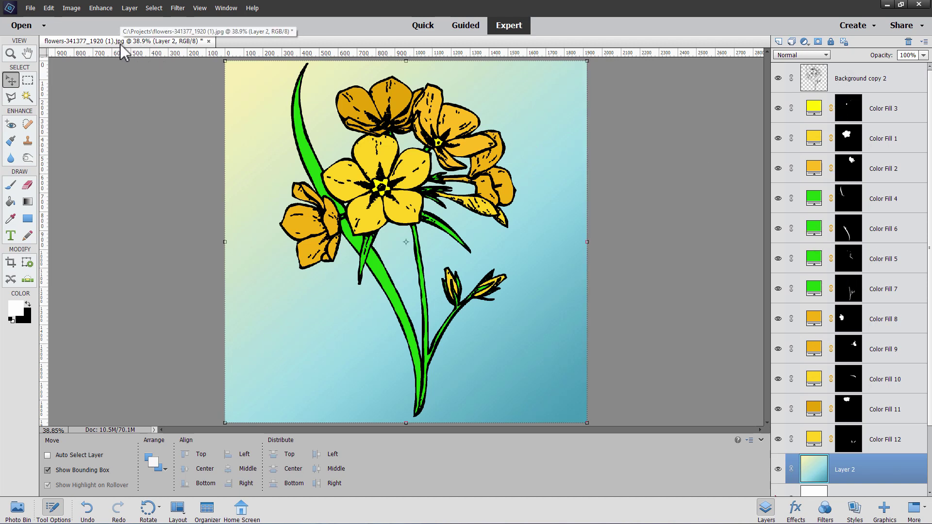
Save the layered drawing in the Projects folder as the Photoshop file flowers-341377_1920 (1).psd
left_click(36, 11)
left_click(48, 88)
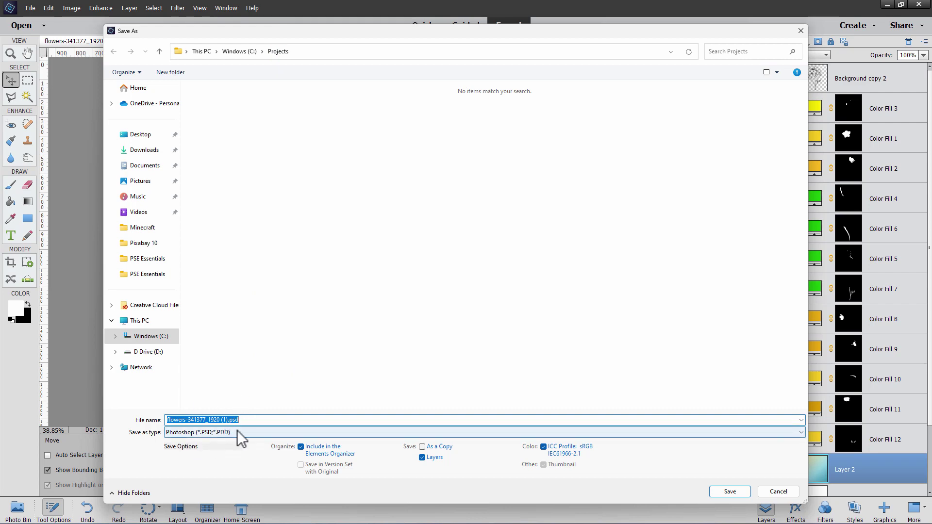
left_click(721, 491)
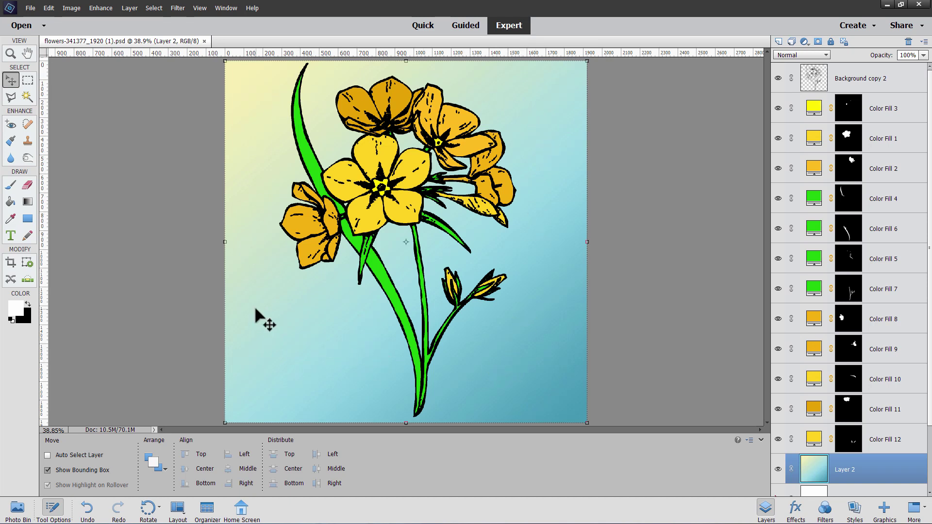
Hide the gradient layer and save the transparent drawing as flowers-341377_1920 (1).png with Smallest / Slow compression and no interlacing
left_click(778, 469)
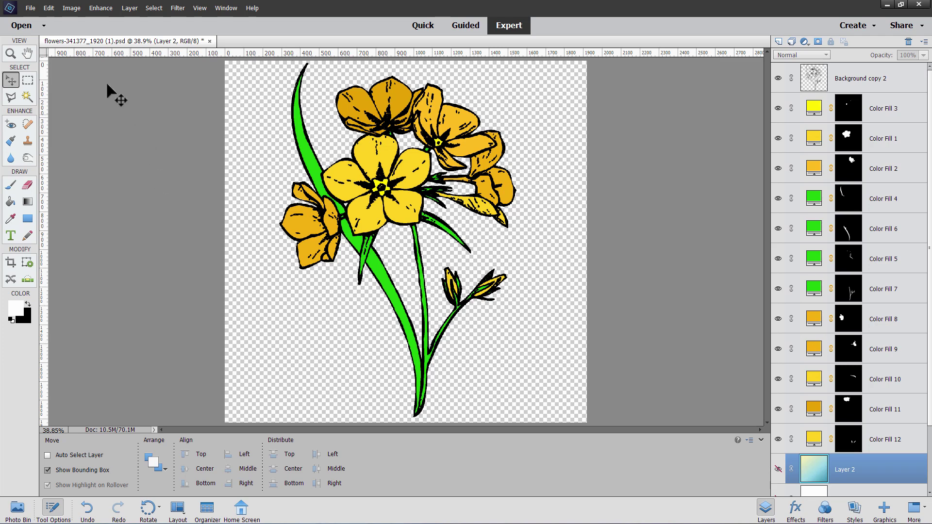
left_click(30, 8)
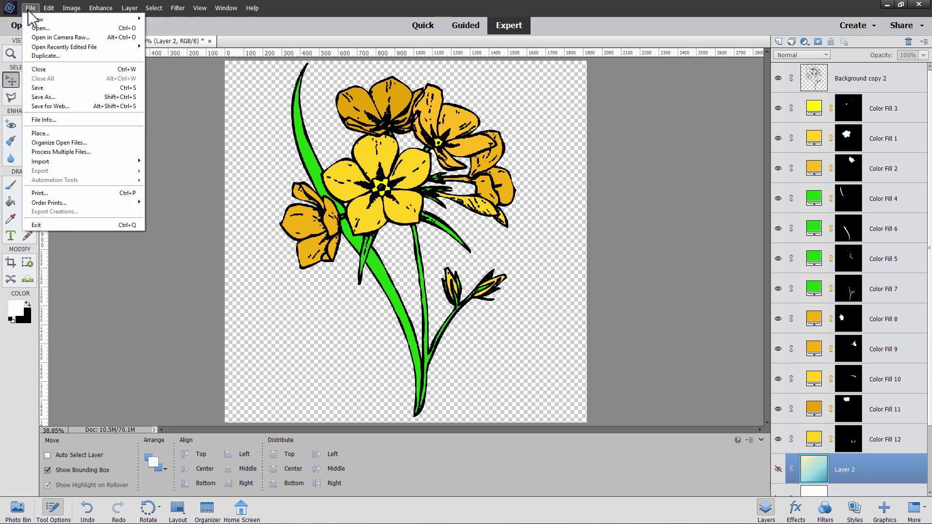
left_click(62, 95)
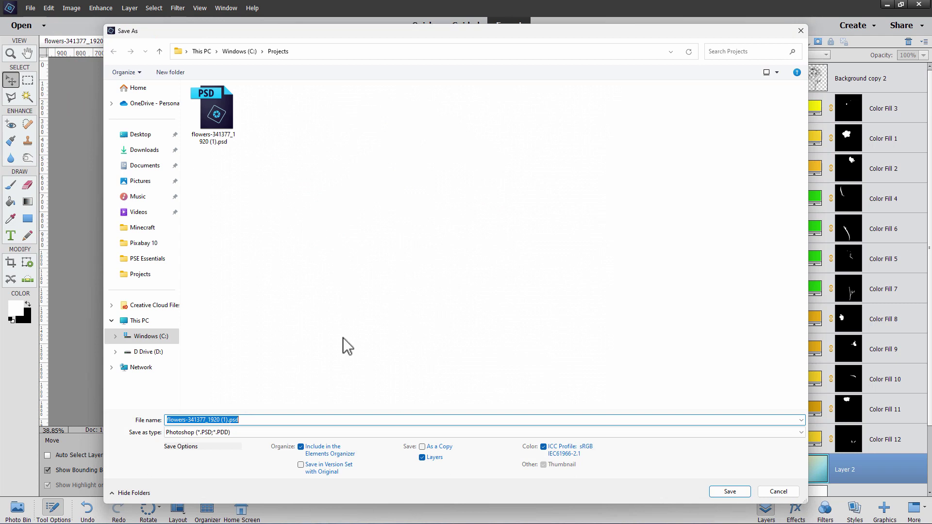
left_click(249, 434)
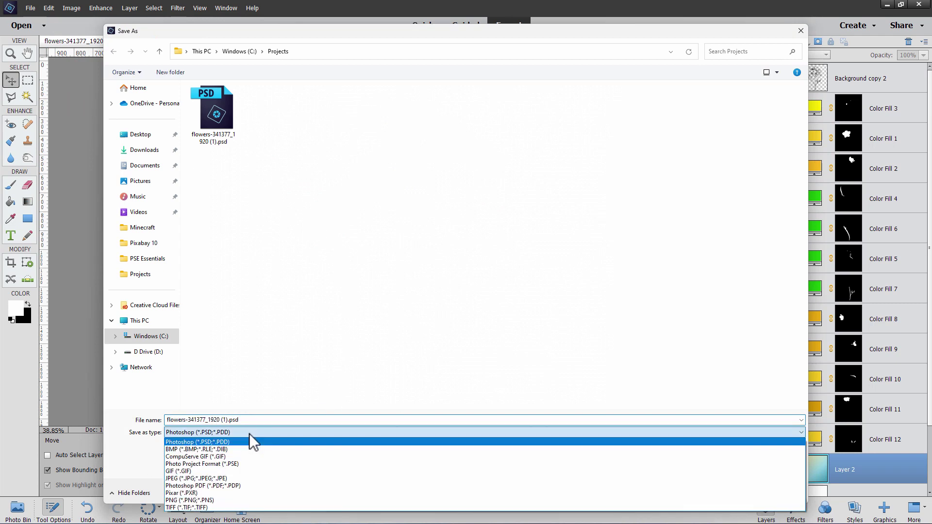
left_click(224, 500)
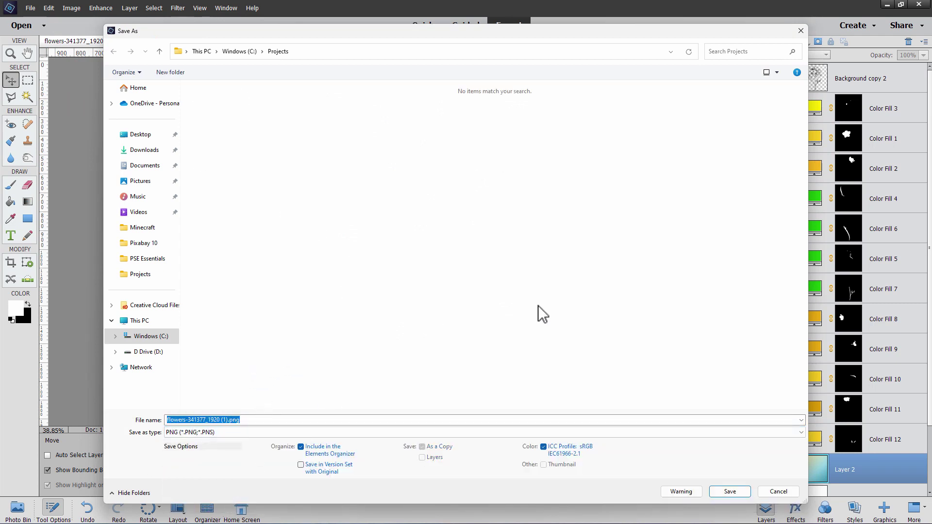
left_click(730, 491)
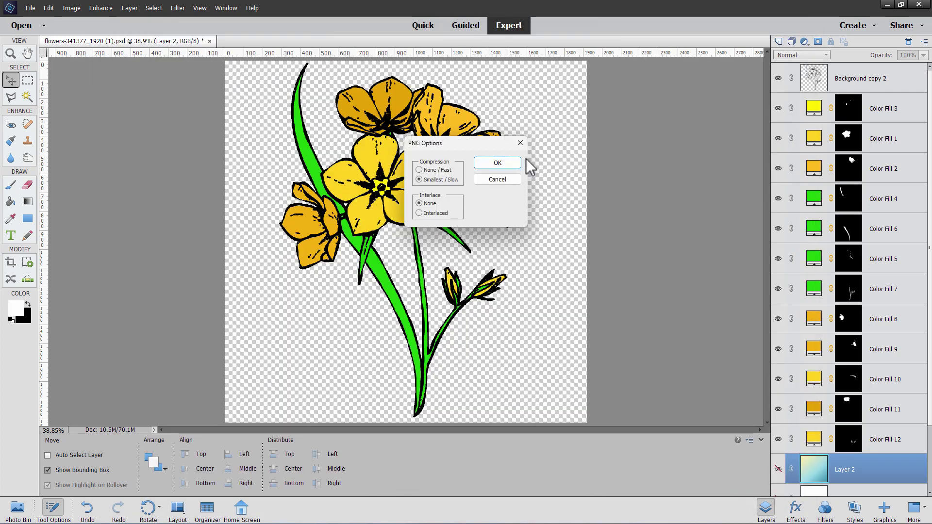
left_click(497, 163)
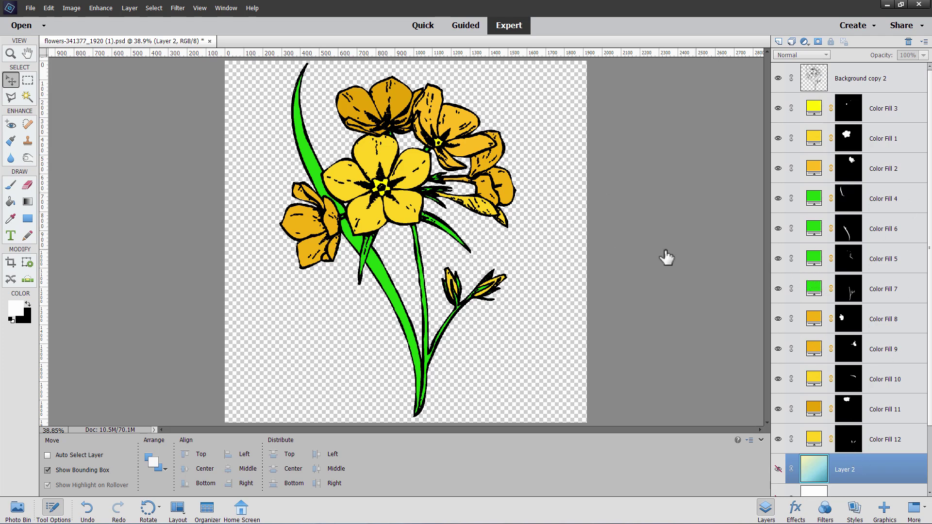
Open the print setup for the drawing and examine its preview, printer, paper size and print size options
left_click(31, 8)
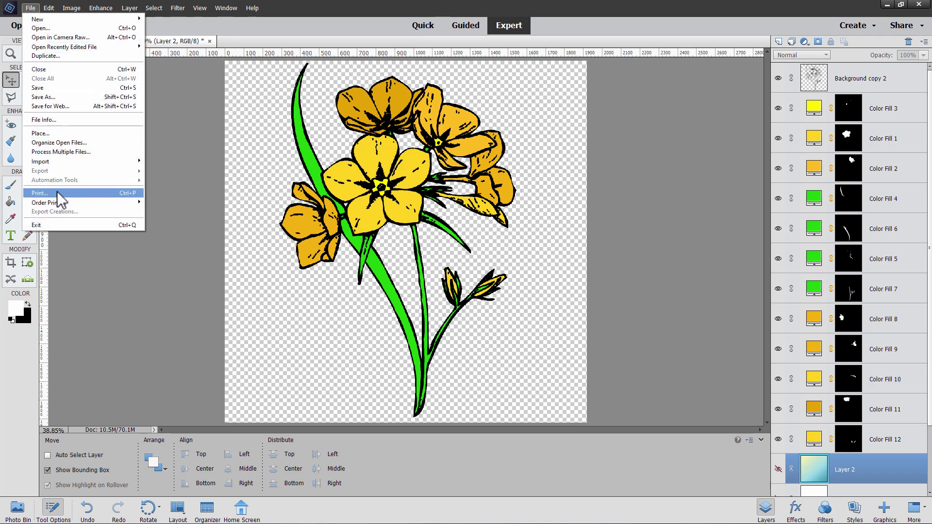
key("Escape")
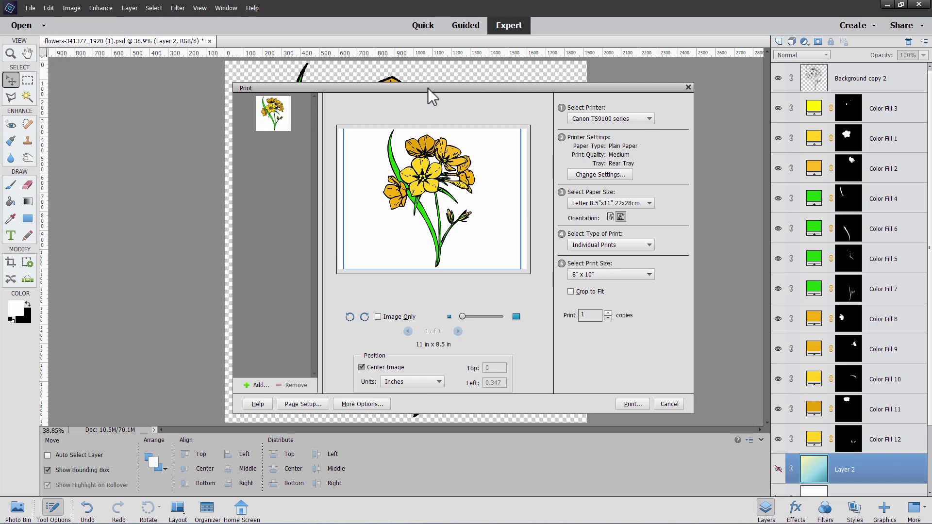
left_click_drag(427, 89, 370, 84)
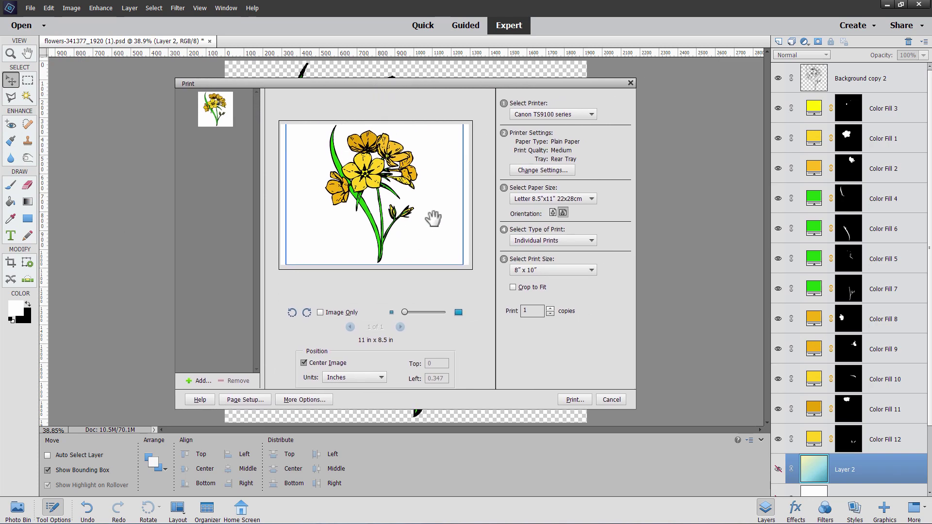
key("Escape")
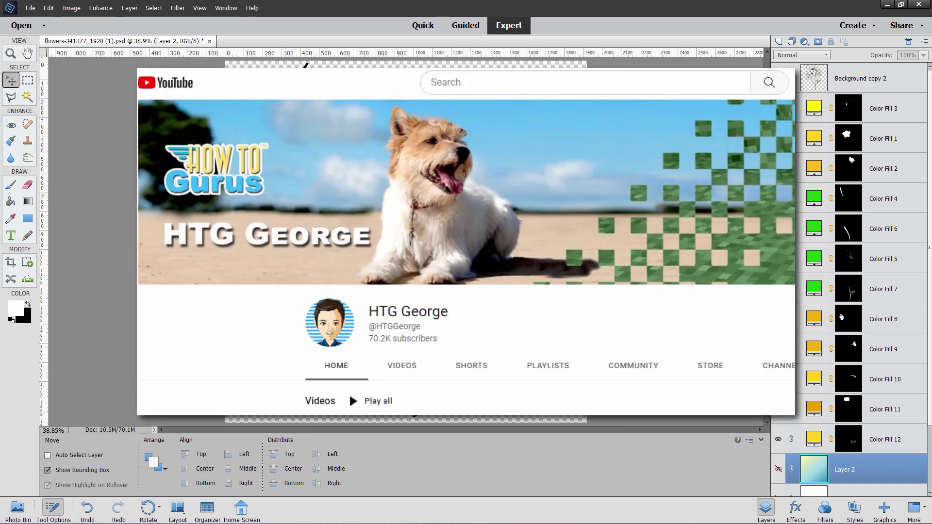